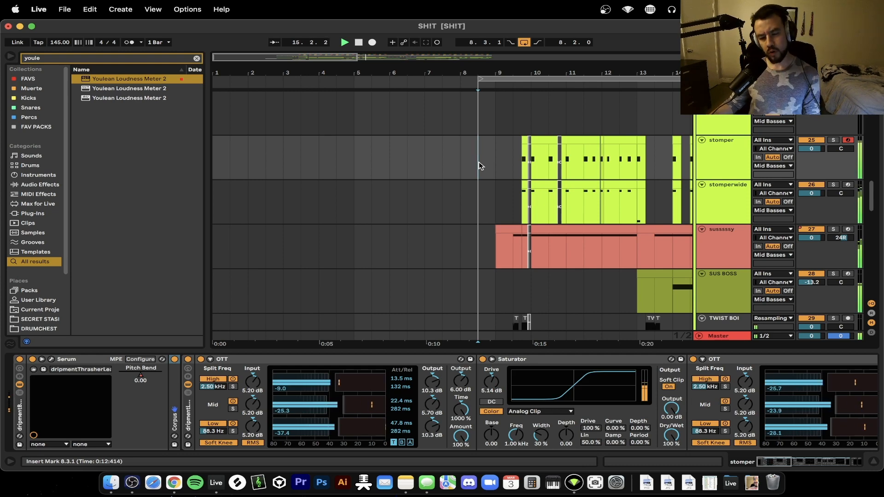
Solo the stomper track and play it from bar 9.3.1 while metering its loudness in the fully visible Youlean Loudness Meter 2 window
key(space)
click(515, 166)
key(space)
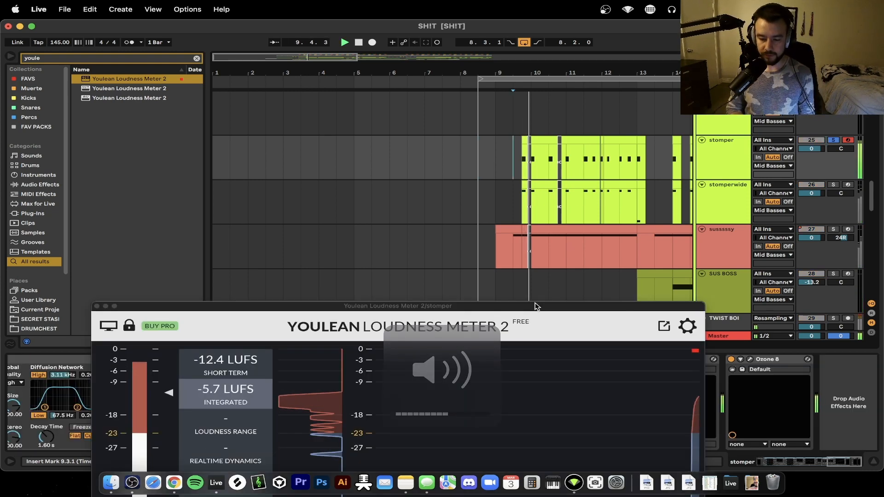
drag(476, 306, 492, 46)
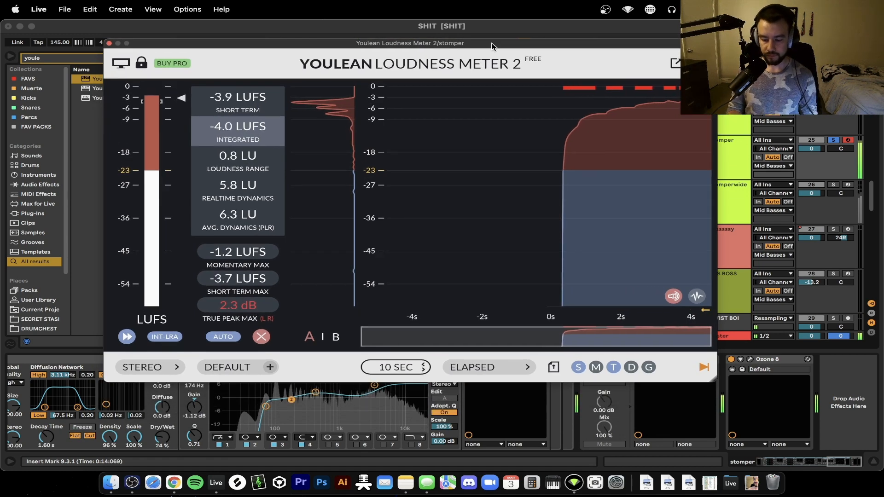
key(XF86AudioLowerVolume)
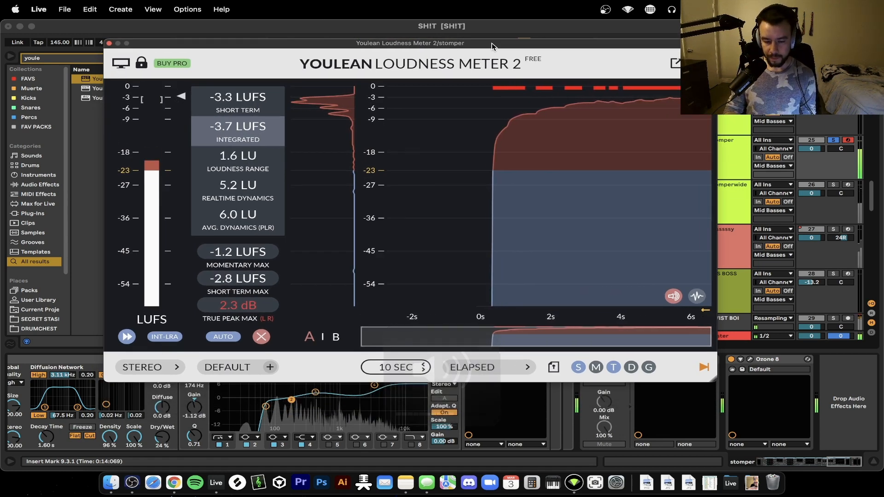
key(space)
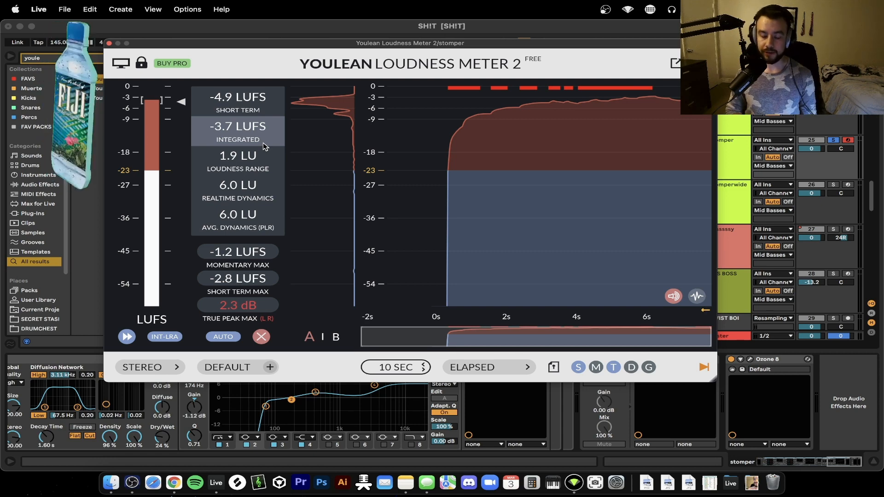
Close the loudness meter and bypass the whole dripmentLOUD1 rack on the stomper track, keeping the rack's devices expanded
key(super+w)
scroll(381, 405, left, 20)
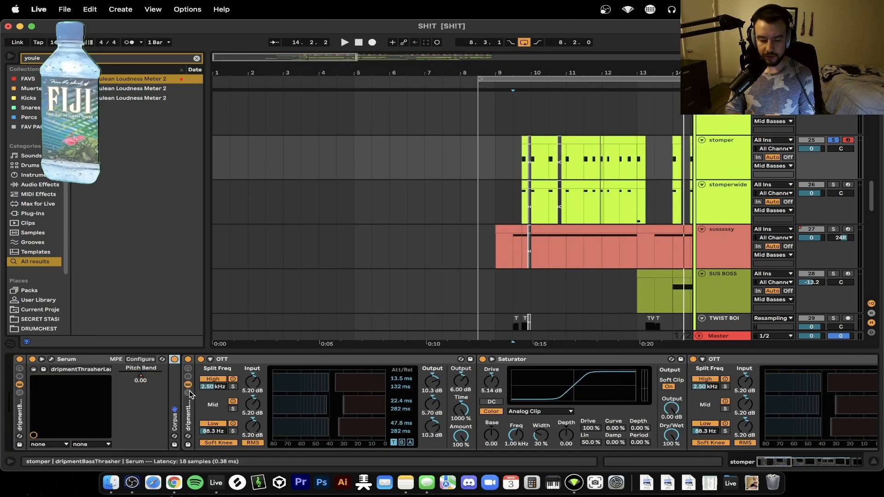
click(188, 360)
click(189, 404)
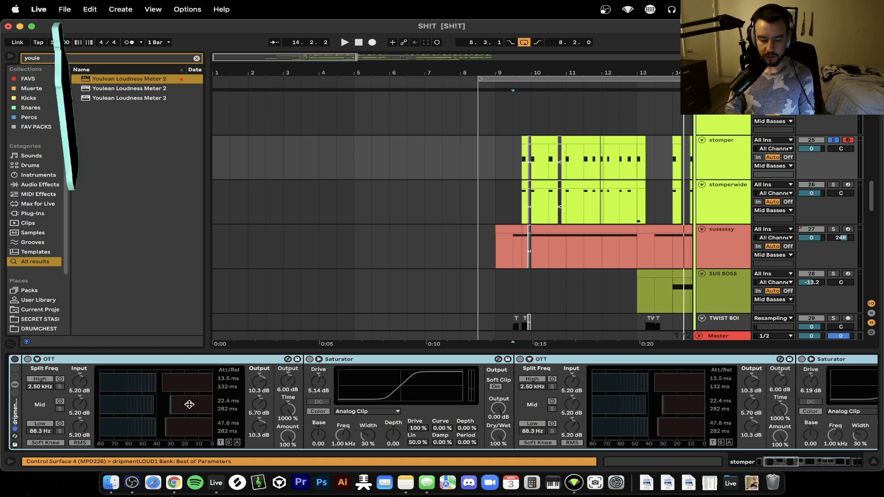
click(15, 409)
scroll(87, 414, left, 5)
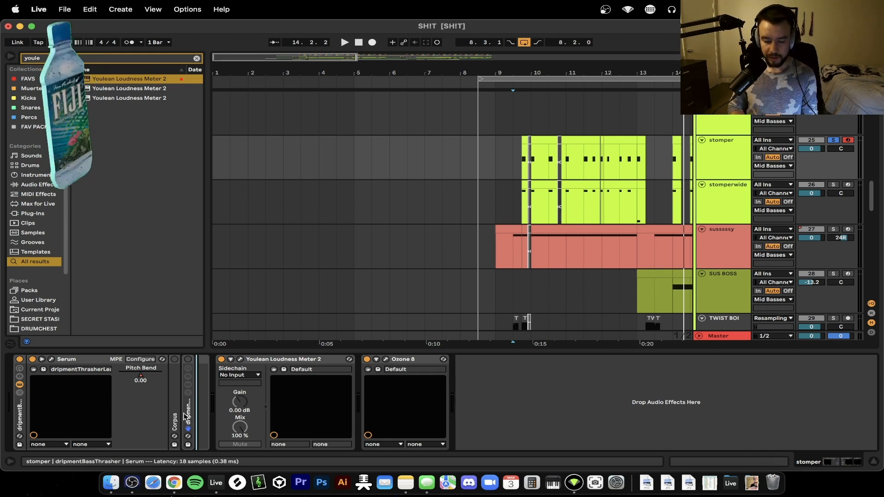
click(188, 414)
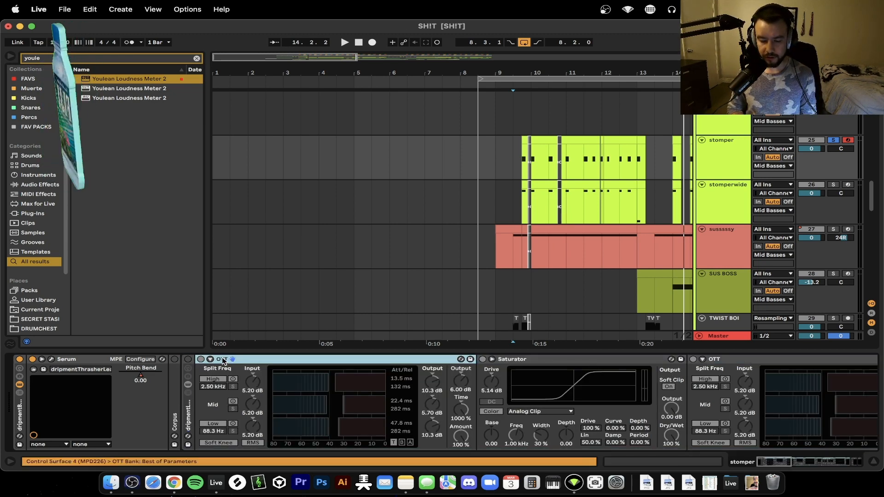
Reactivate the dripmentLOUD1 rack and switch off both OTTs, both Saturators and the first EQ Eight inside it
scroll(315, 375, right, 7)
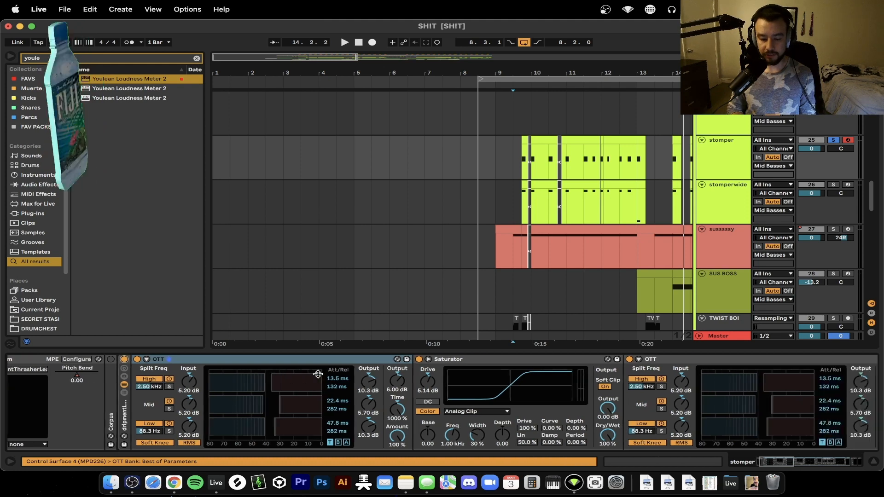
scroll(518, 359, right, 8)
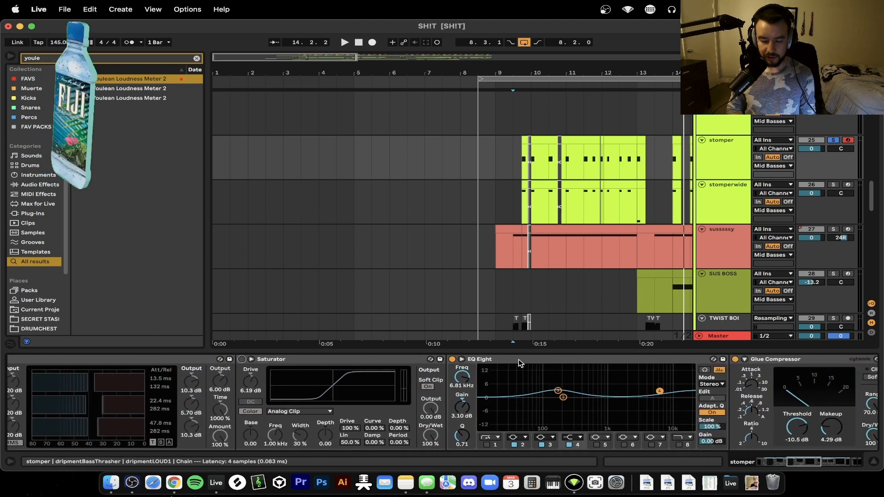
scroll(353, 362, right, 4)
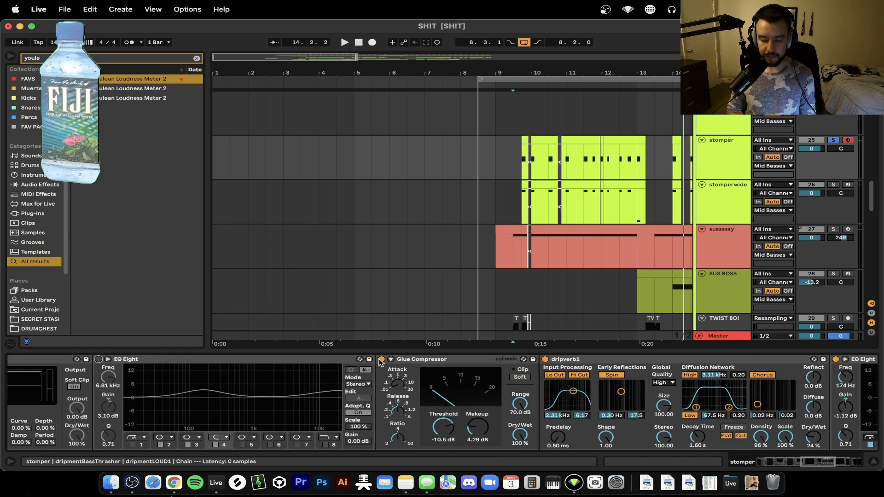
Switch off the Glue Compressor, the dripverb1 reverb and the last EQ Eight in the dripmentLOUD1 rack
scroll(382, 364, right, 4)
click(283, 360)
scroll(283, 361, right, 6)
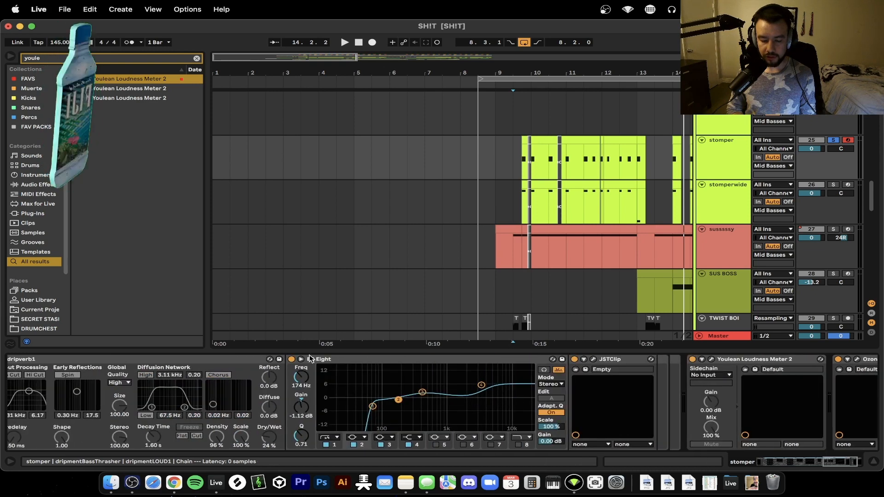
click(287, 359)
click(293, 361)
scroll(373, 358, right, 4)
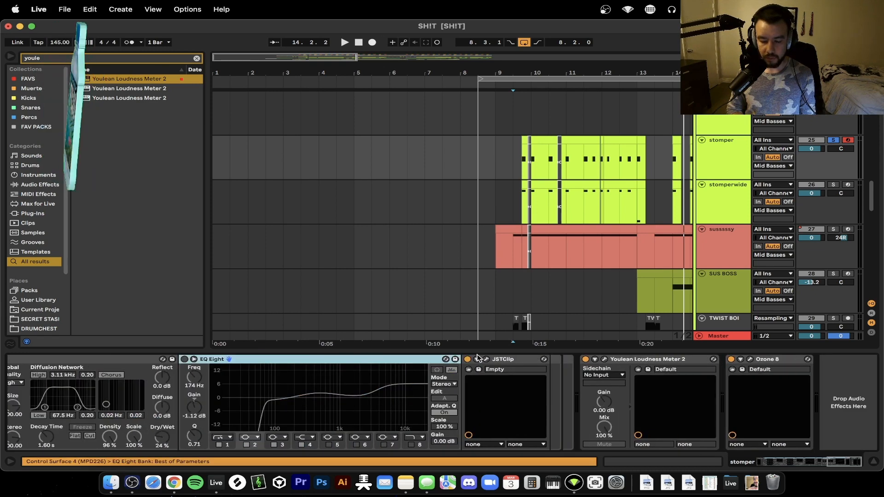
Collapse the dripverb1 reverb and the EQ Eight that sits before JSTClip
click(511, 360)
scroll(507, 361, left, 4)
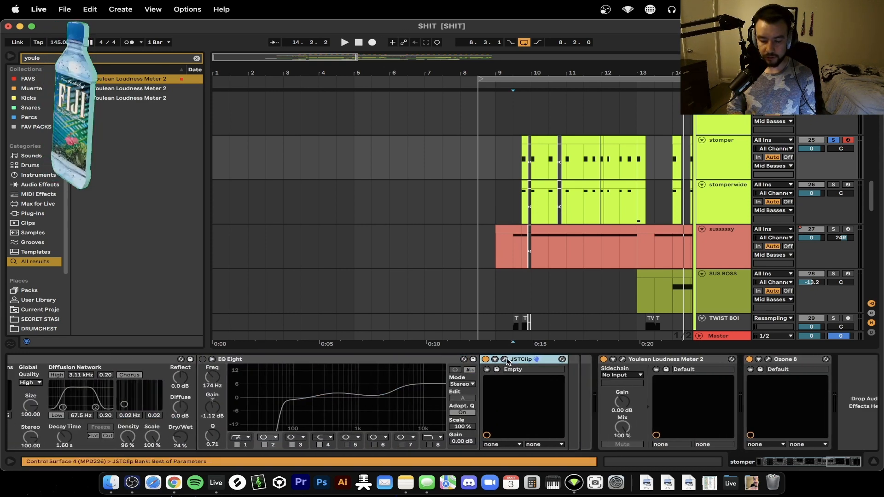
double_click(415, 359)
double_click(213, 360)
Activate the first OTT and the first Saturator at the start of the dripmentLOUD1 rack
scroll(295, 363, left, 15)
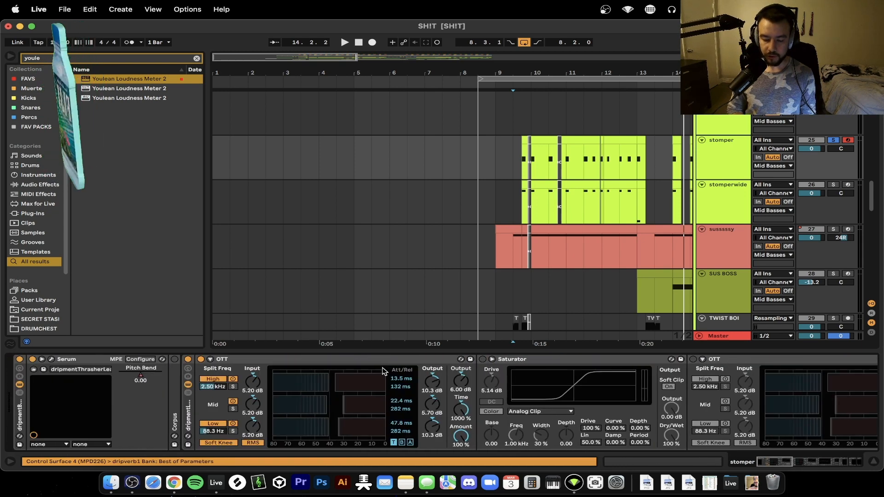
click(284, 362)
click(457, 382)
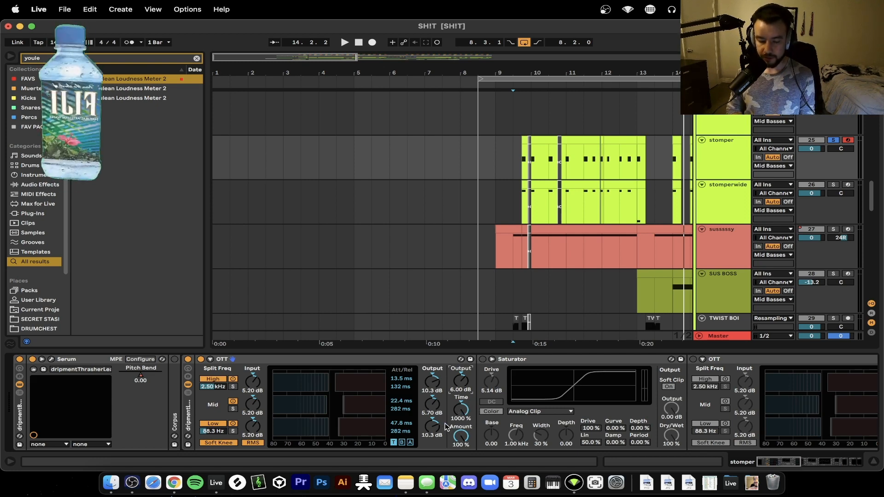
click(482, 360)
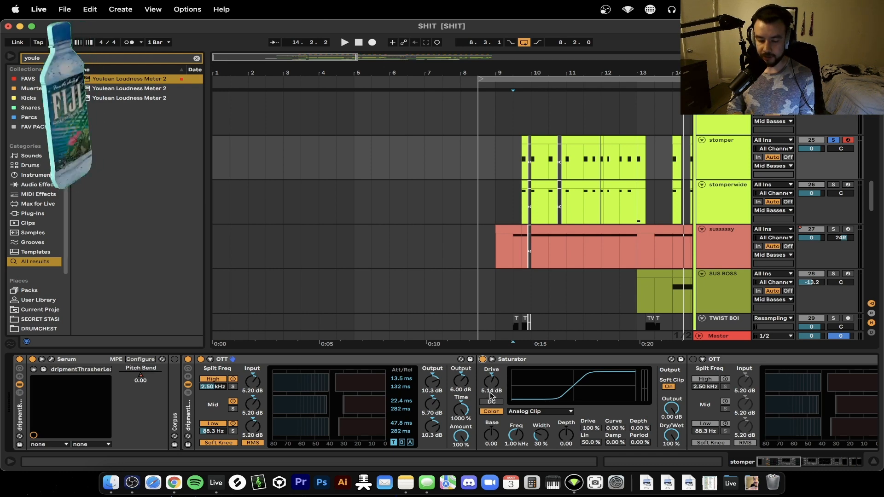
Try activating the second OTT, and switch both it and the first Saturator off again
scroll(594, 411, right, 5)
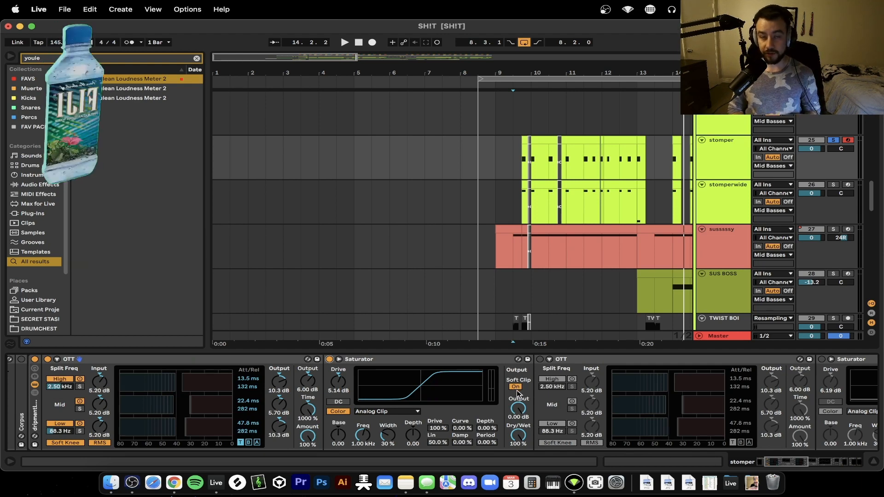
scroll(516, 391, right, 7)
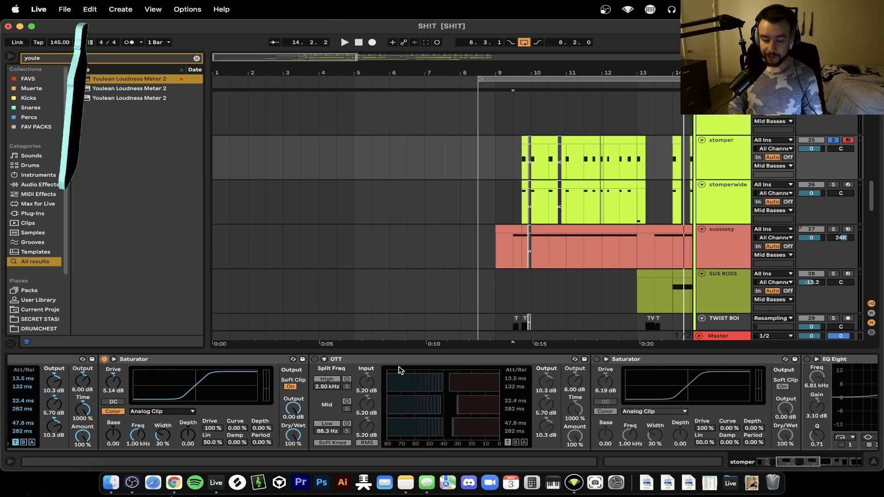
click(396, 363)
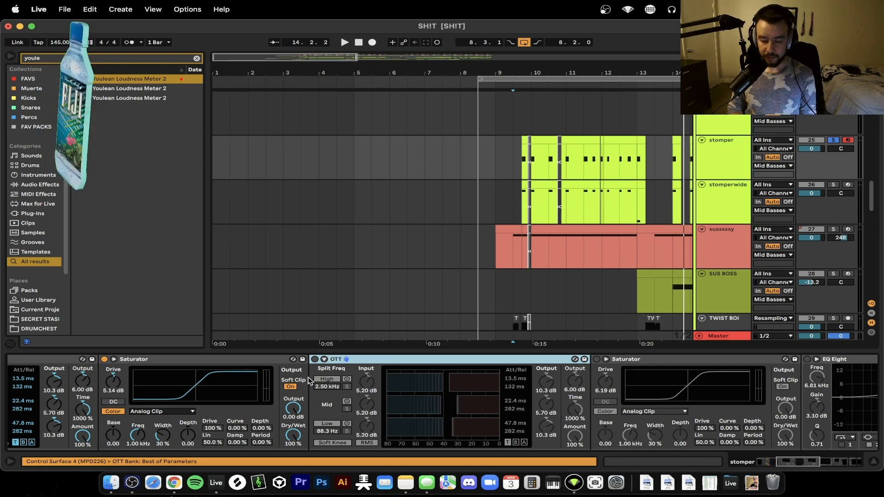
scroll(314, 360, left, 4)
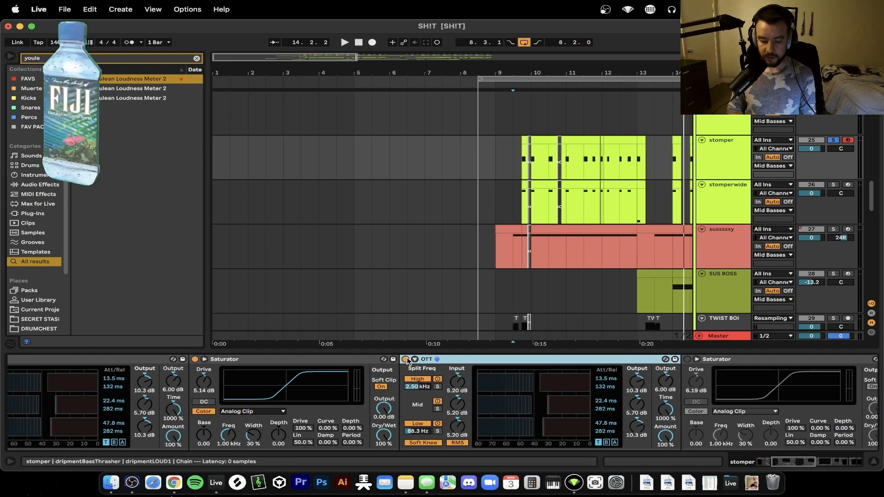
scroll(405, 361, left, 6)
click(426, 359)
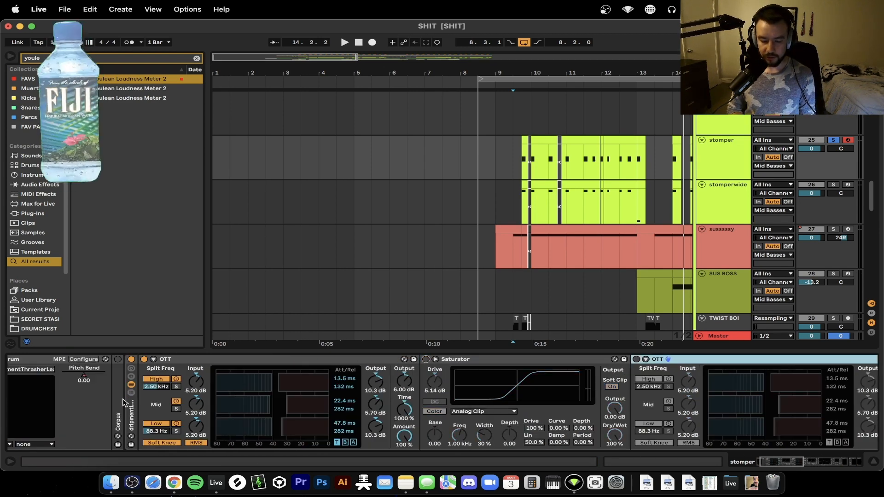
Play the stomper track and toggle the dripmentLOUD1 rack off and on to compare the sound
key(space)
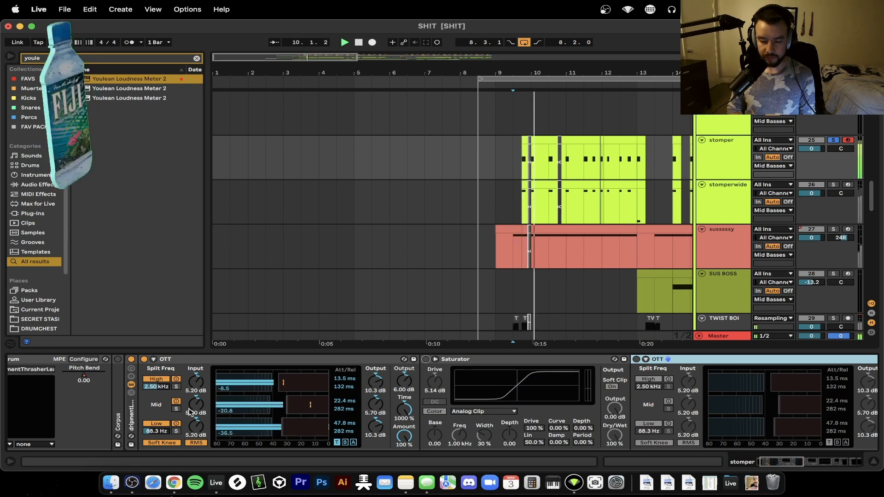
click(131, 359)
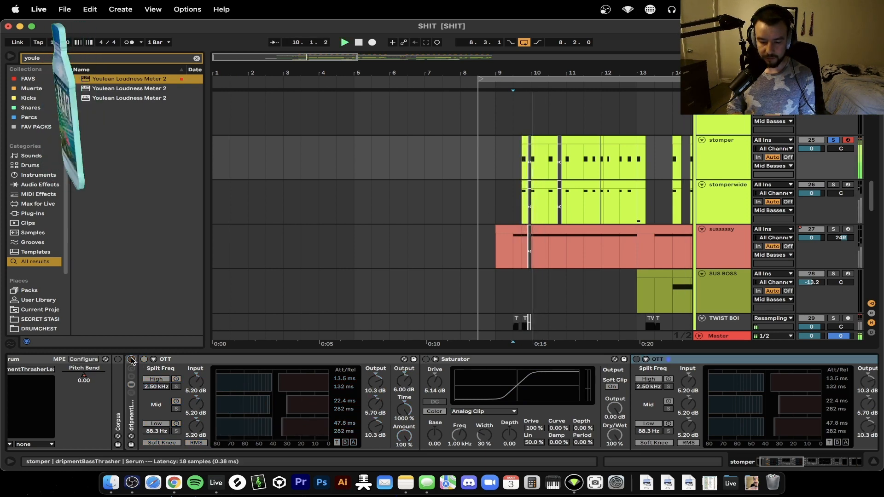
click(131, 359)
Activate the first Saturator and the second OTT in the rack, playing the stomper track to hear each addition
click(426, 359)
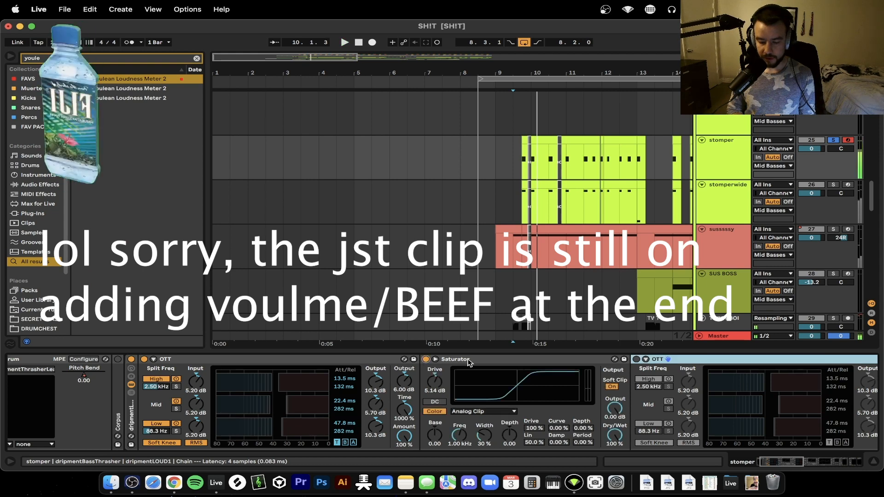
scroll(458, 360, right, 8)
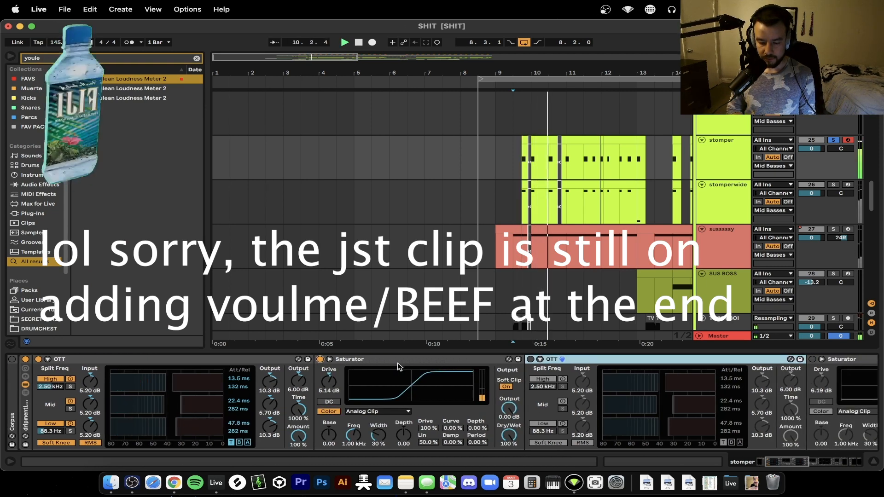
click(384, 359)
scroll(442, 378, right, 4)
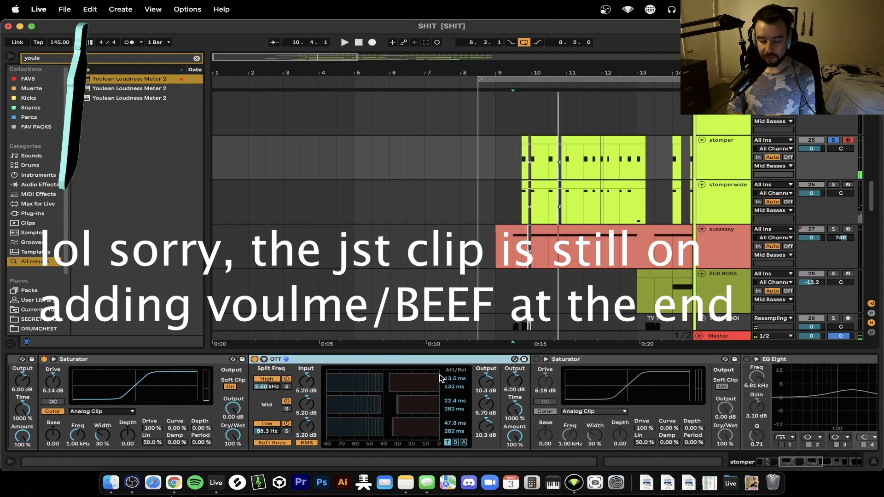
key(space)
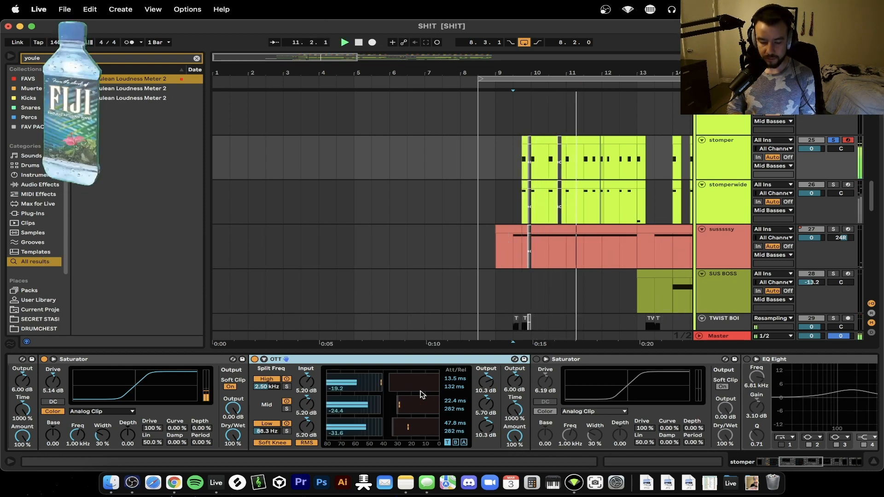
Activate the second Saturator in the rack and play the stomper track to hear its effect
scroll(421, 394, right, 2)
scroll(421, 394, right, 3)
key(space)
click(409, 359)
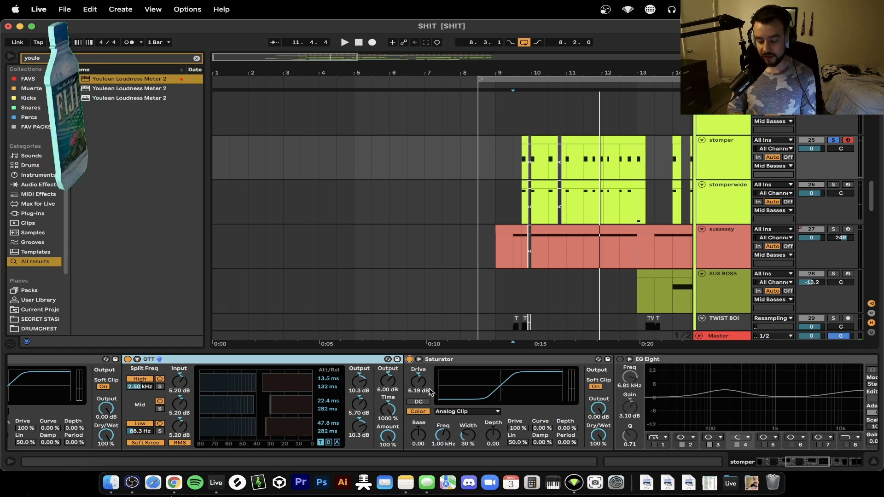
scroll(419, 389, right, 6)
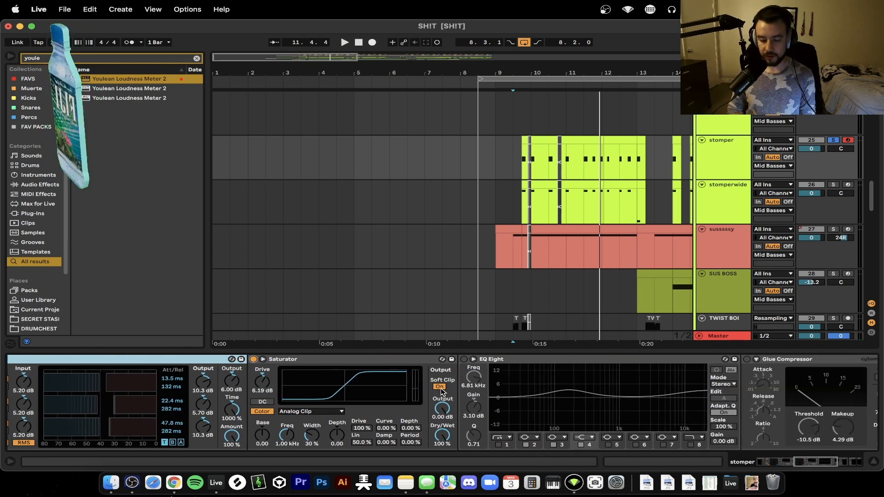
key(space)
scroll(450, 396, right, 3)
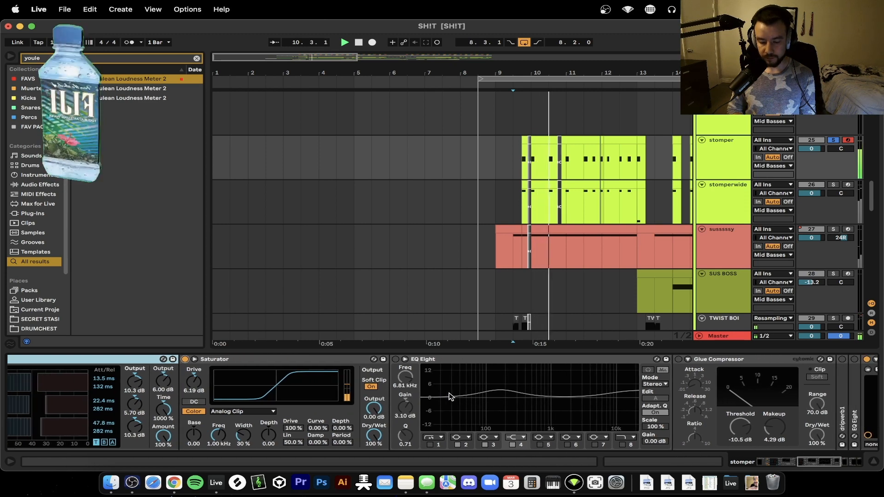
scroll(451, 396, right, 1)
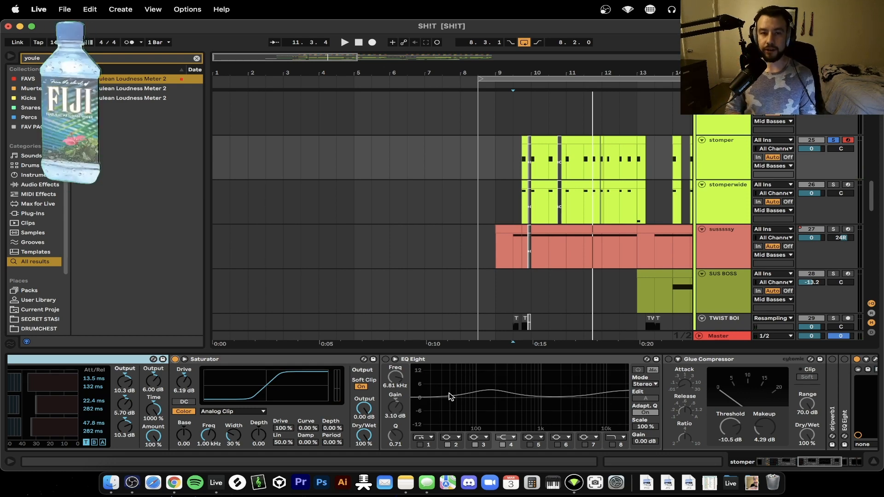
Activate the first EQ Eight in the rack and open the Youlean Loudness Meter 2 window to meter the track during playback
scroll(451, 396, right, 2)
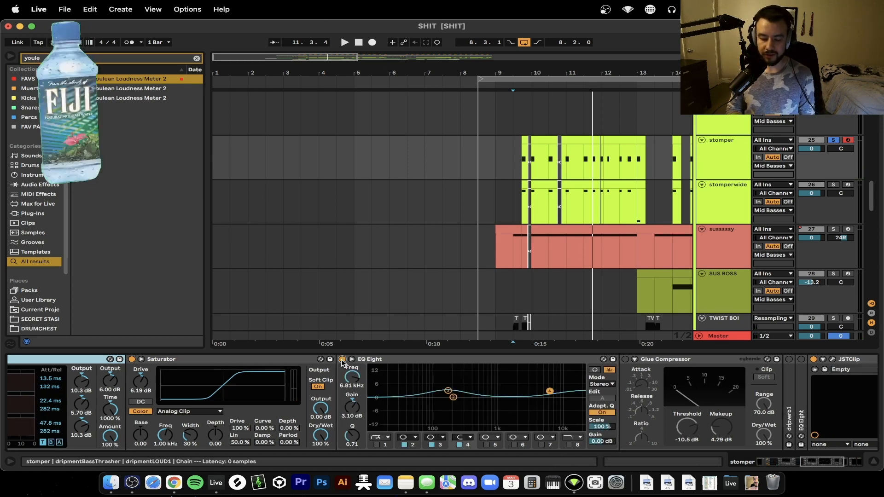
scroll(375, 362, right, 10)
scroll(375, 362, left, 12)
scroll(374, 362, right, 12)
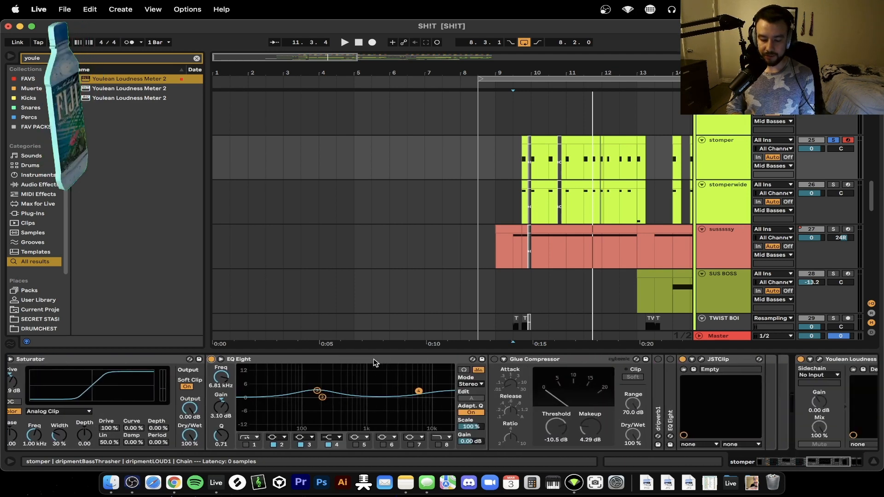
click(604, 359)
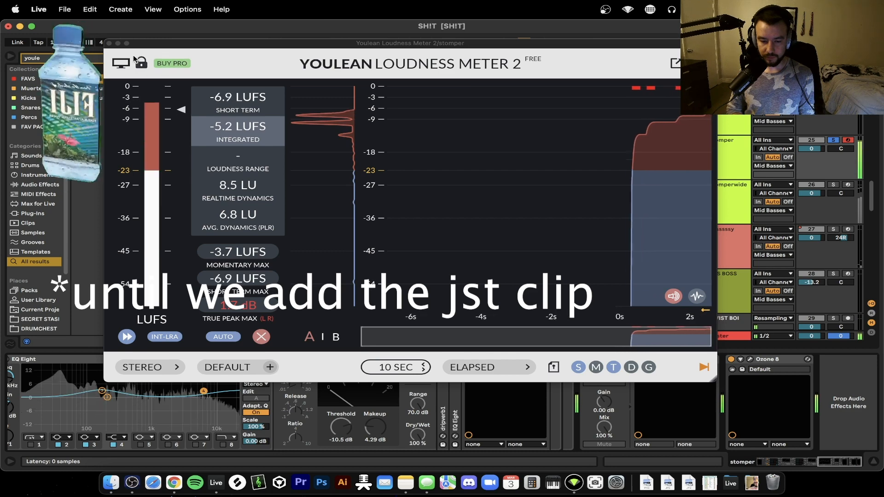
Deactivate JSTClip, play the stomper track and meter its loudness in Youlean Loudness Meter 2
click(110, 43)
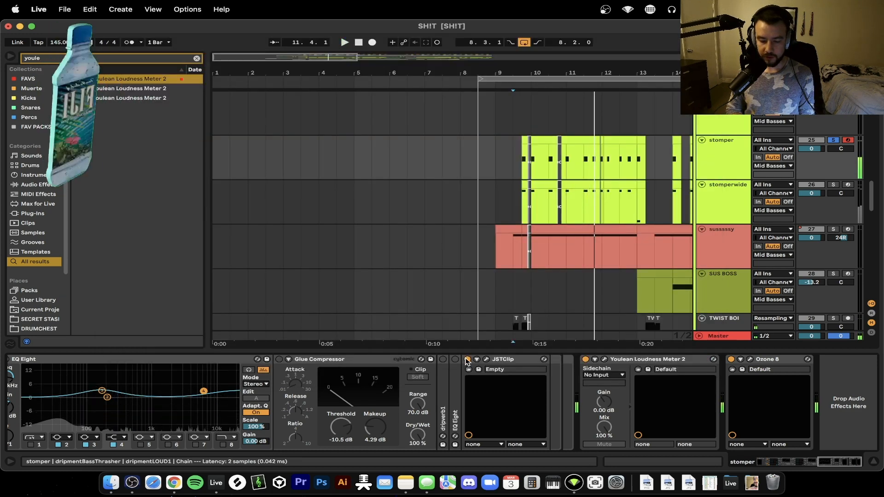
scroll(467, 361, left, 2)
key(space)
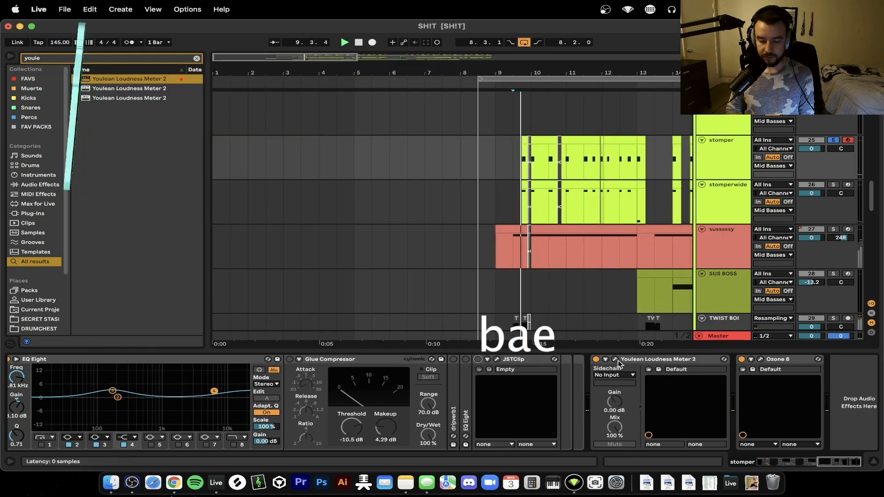
click(615, 360)
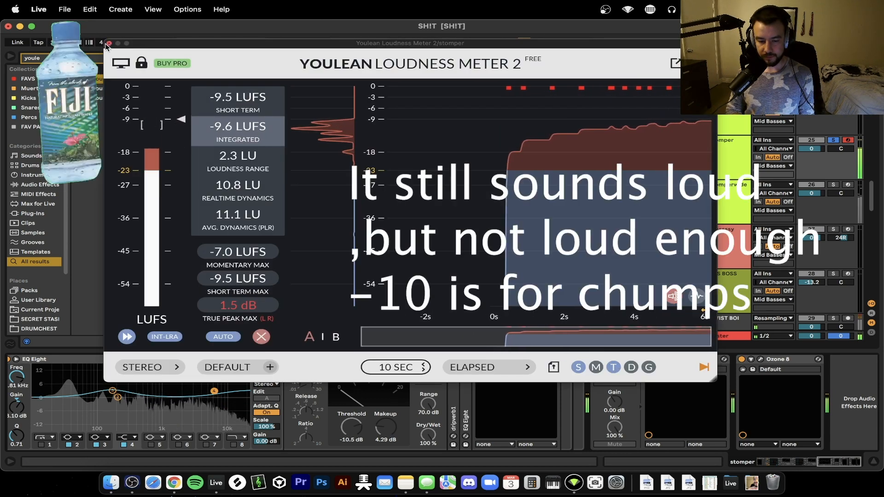
click(108, 43)
Review the second OTT and the second Saturator in the rack's device chain
scroll(374, 399, up, 5)
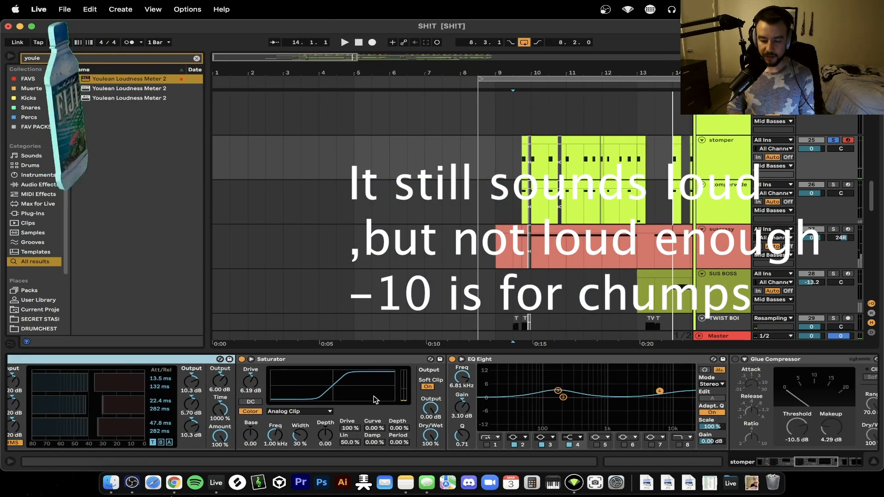
scroll(374, 399, down, 5)
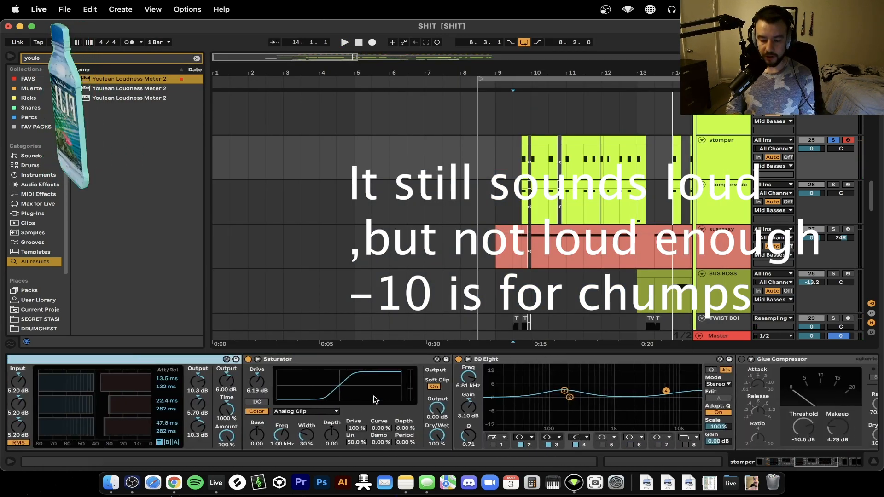
scroll(374, 393, up, 10)
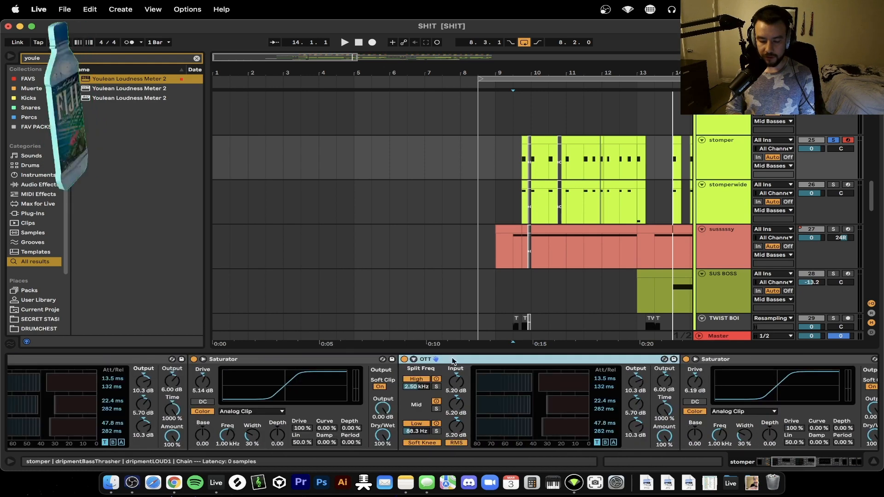
click(750, 361)
scroll(752, 363, right, 10)
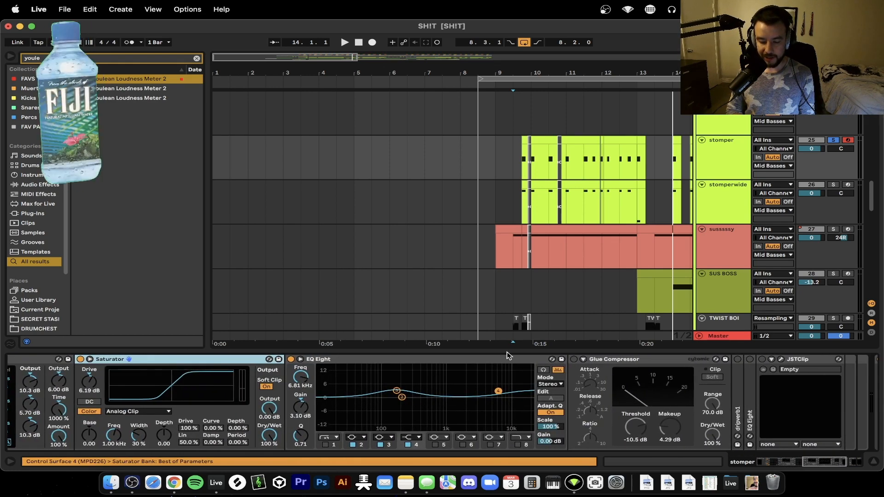
Set the high band of the first EQ Eight to 6.96 kHz with 3.35 dB gain
click(490, 361)
scroll(490, 363, right, 3)
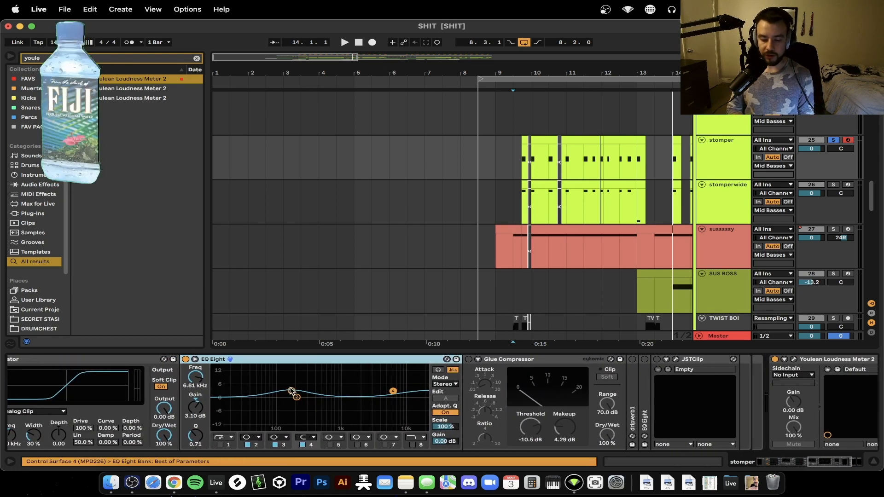
click(292, 391)
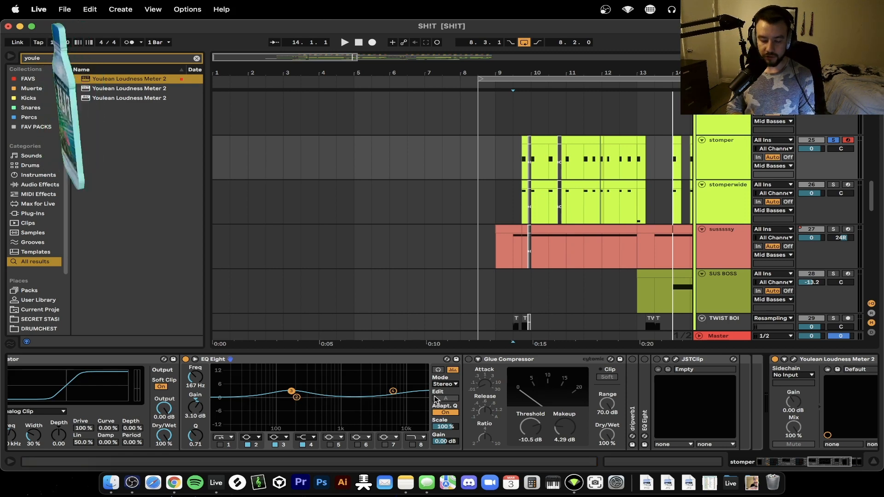
click(393, 391)
Activate the Glue Compressor in the rack and play the stomper track to hear its effect
click(501, 361)
click(469, 359)
scroll(568, 394, right, 5)
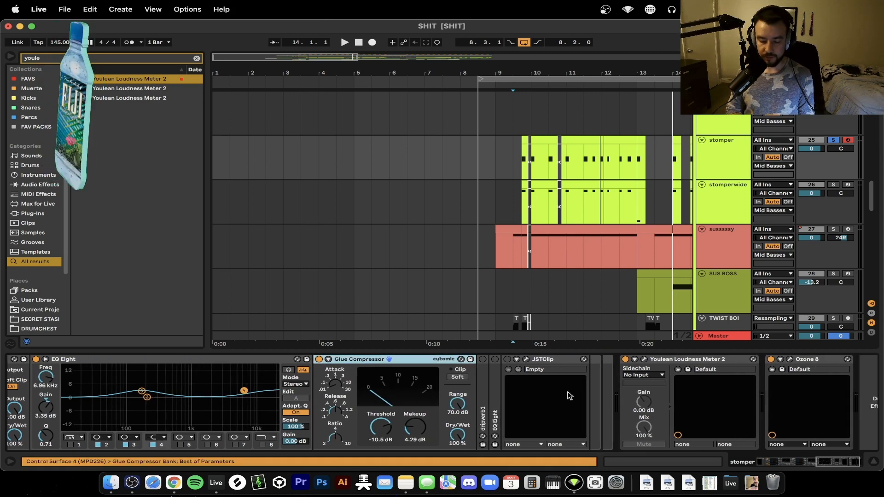
scroll(570, 396, right, 1)
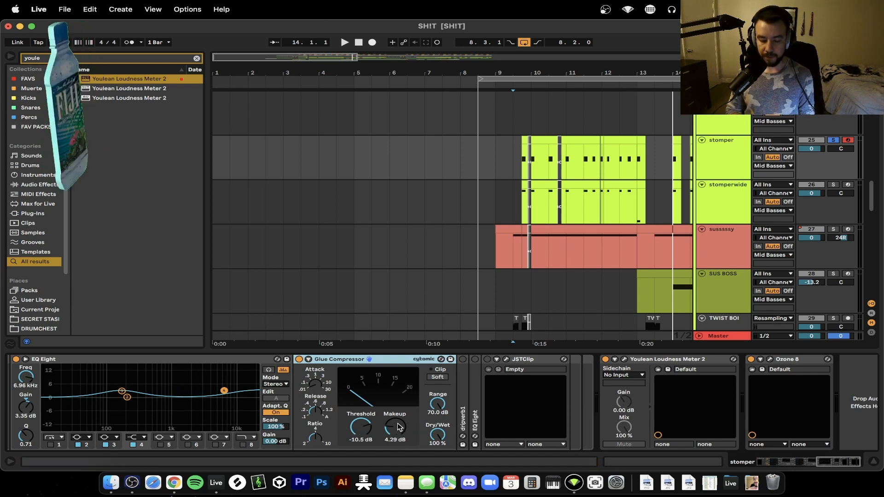
key(space)
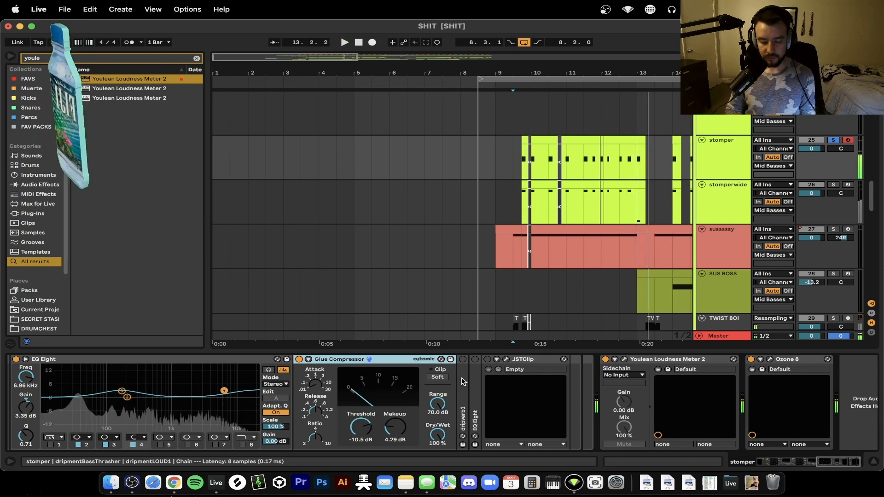
Activate JSTClip in the rack with dripverb1 left off, and open the JSTClip plug-in window
click(463, 360)
click(487, 360)
click(463, 359)
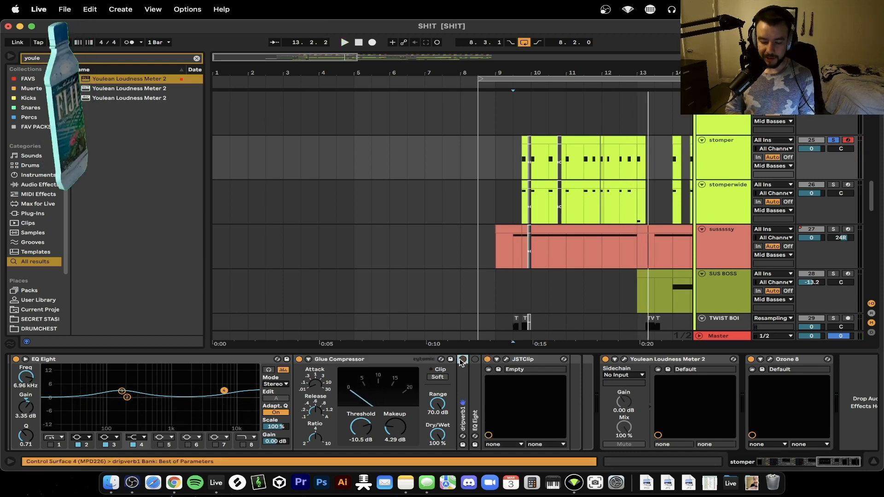
click(518, 360)
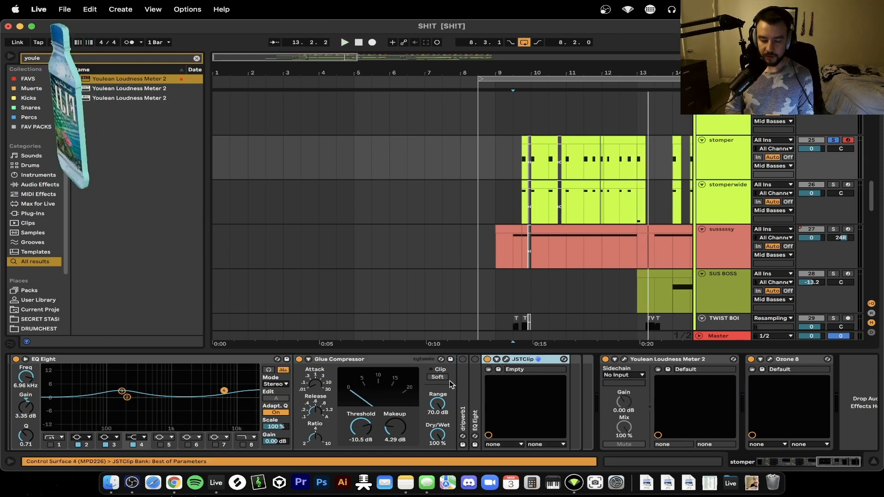
click(507, 360)
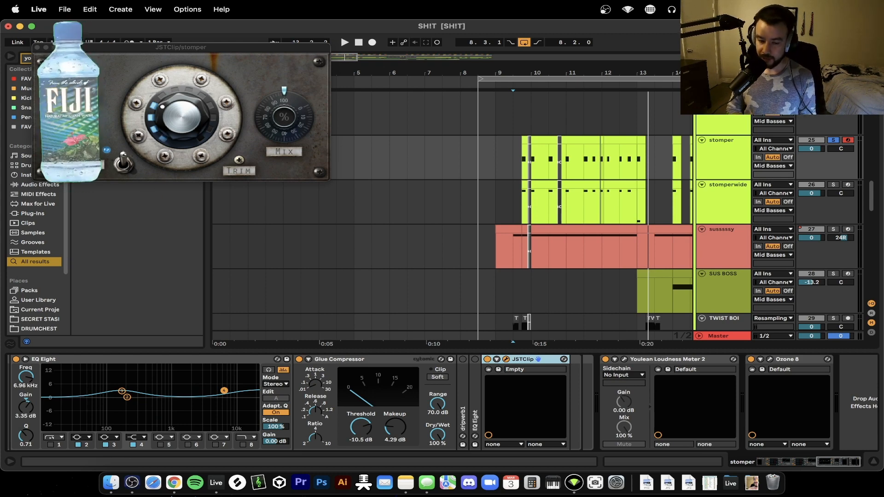
Play the stomper track with JSTClip active, meter its loudness in Youlean Loudness Meter 2, and stop playback
key(space)
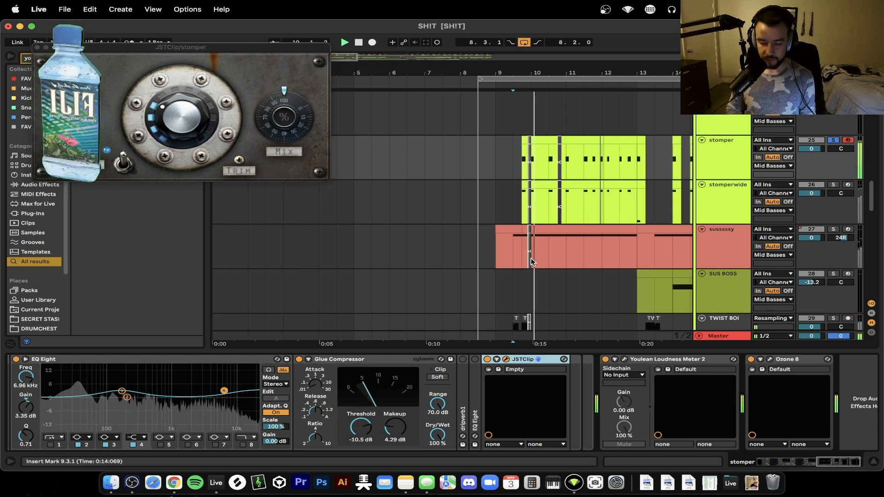
click(625, 359)
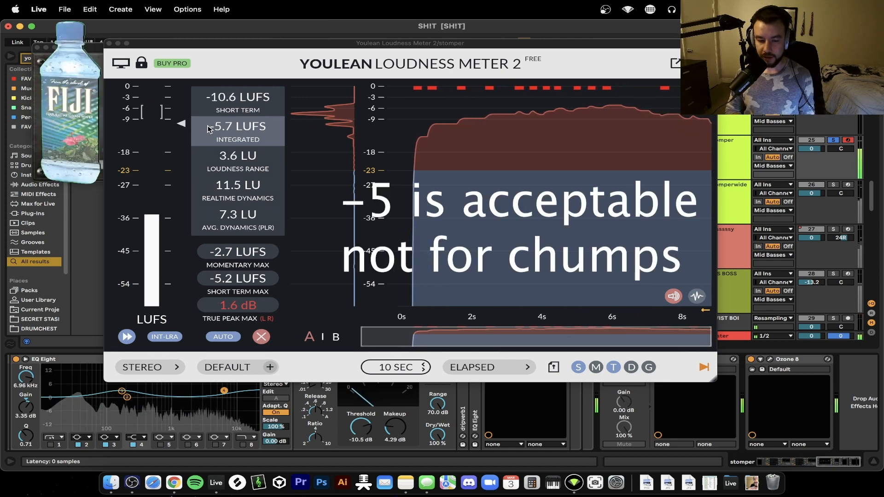
click(109, 44)
key(space)
key(XF86AudioLowerVolume)
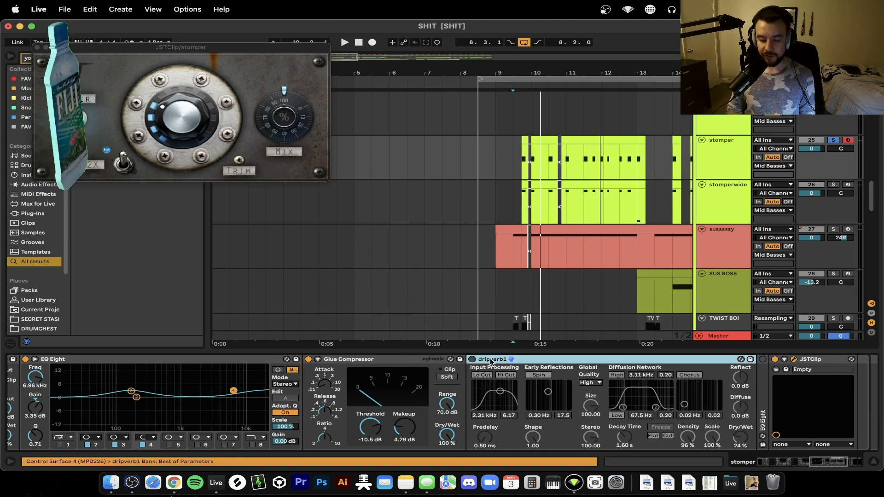
Unfold dripverb1 and the second EQ Eight in the rack, and activate dripverb1
double_click(492, 360)
double_click(491, 387)
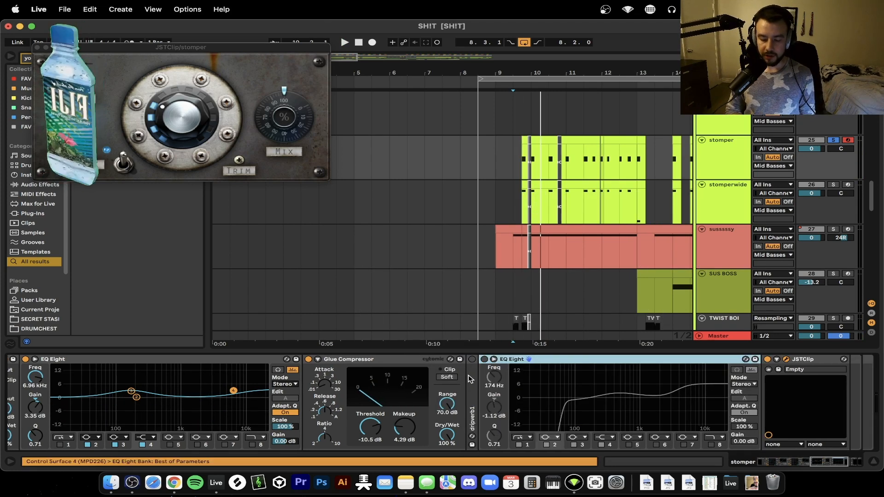
double_click(470, 376)
scroll(471, 376, right, 5)
scroll(471, 376, right, 2)
click(239, 359)
scroll(786, 360, right, 3)
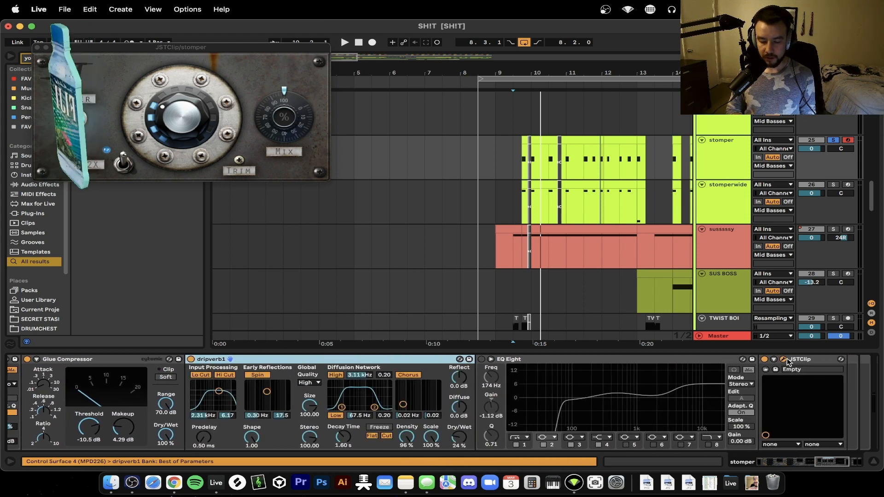
Move JSTClip directly after the Glue Compressor, ahead of dripverb1, and deactivate dripverb1
drag(788, 360, 194, 383)
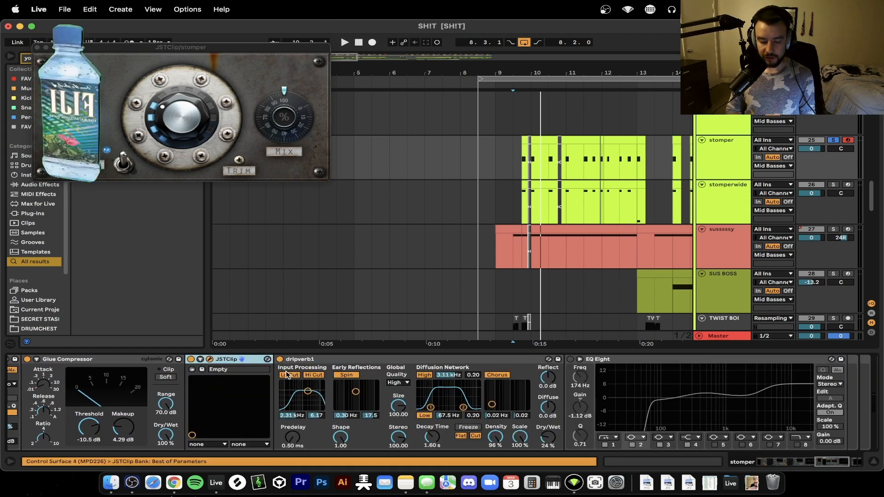
click(279, 359)
scroll(282, 362, left, 8)
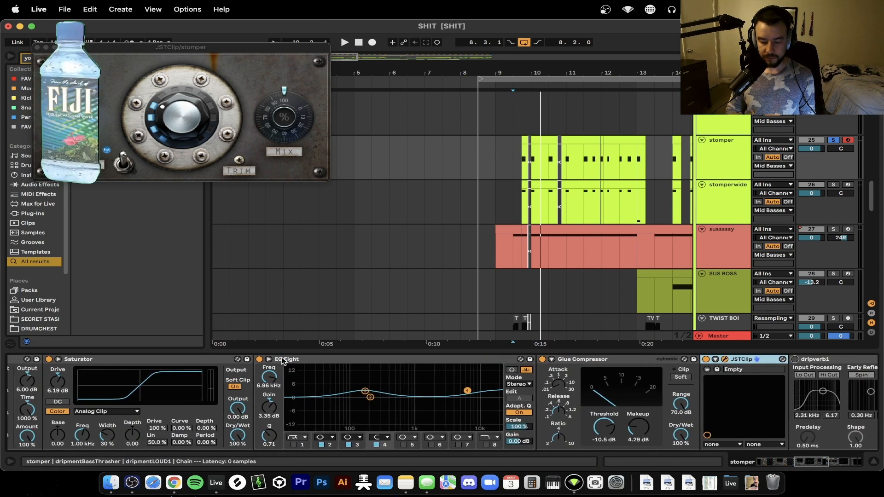
scroll(281, 362, right, 5)
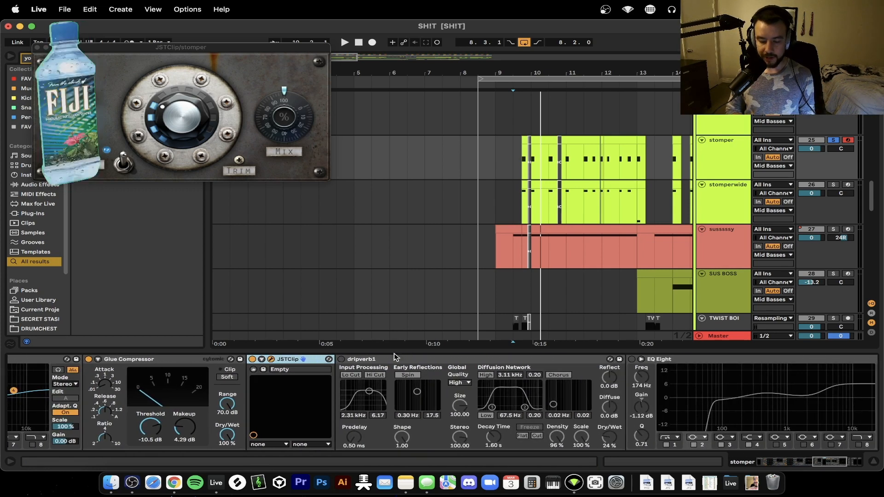
Activate dripverb1 and the second EQ Eight, and move JSTClip behind that EQ Eight
click(394, 358)
click(340, 359)
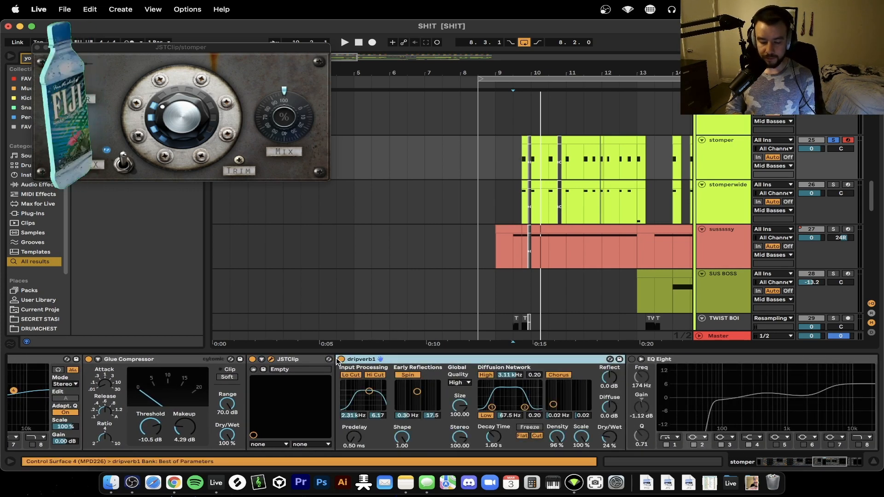
click(675, 363)
scroll(341, 443, right, 6)
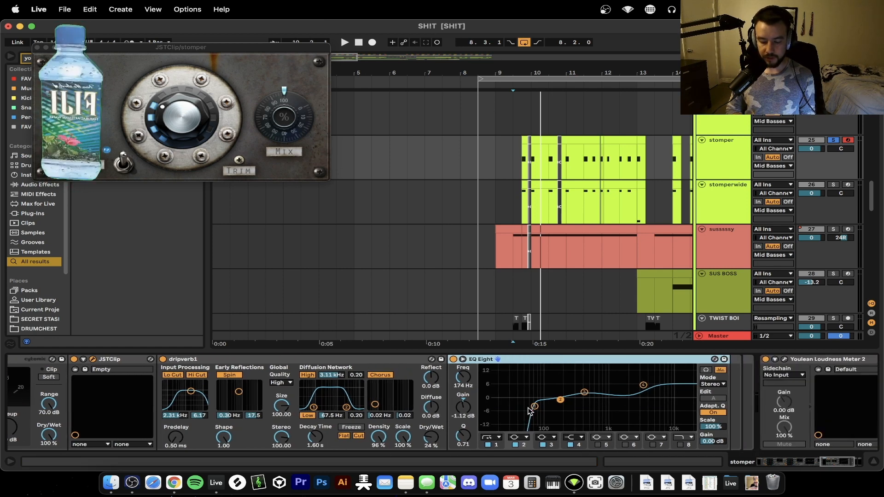
click(108, 360)
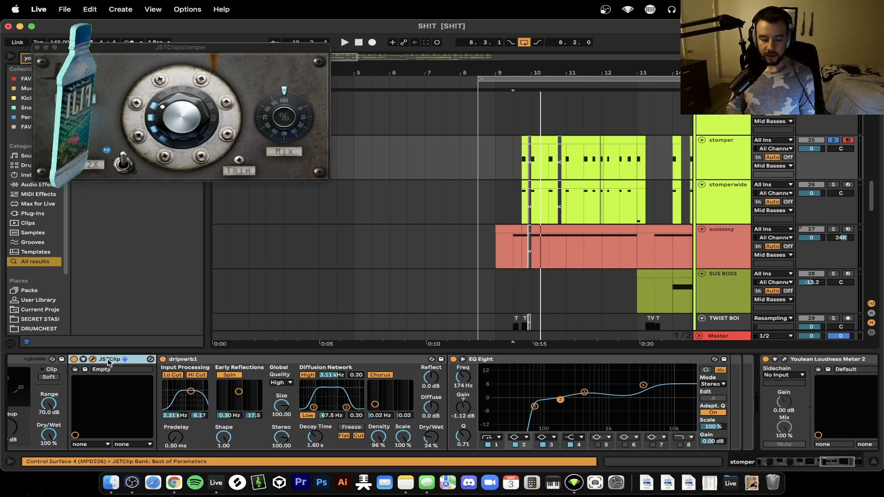
drag(108, 361, 724, 386)
scroll(523, 371, left, 5)
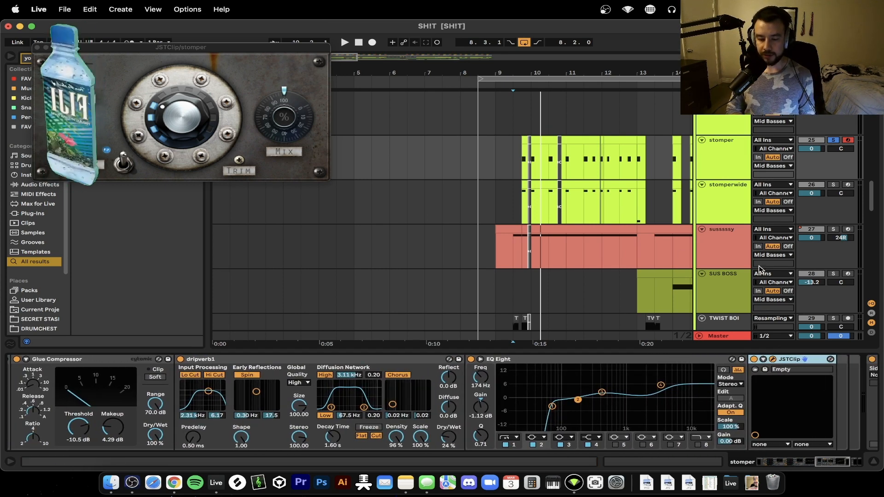
Play the stomper track from 9.4.1 and meter the loudness of the full rack in Youlean Loudness Meter 2
click(522, 157)
key(space)
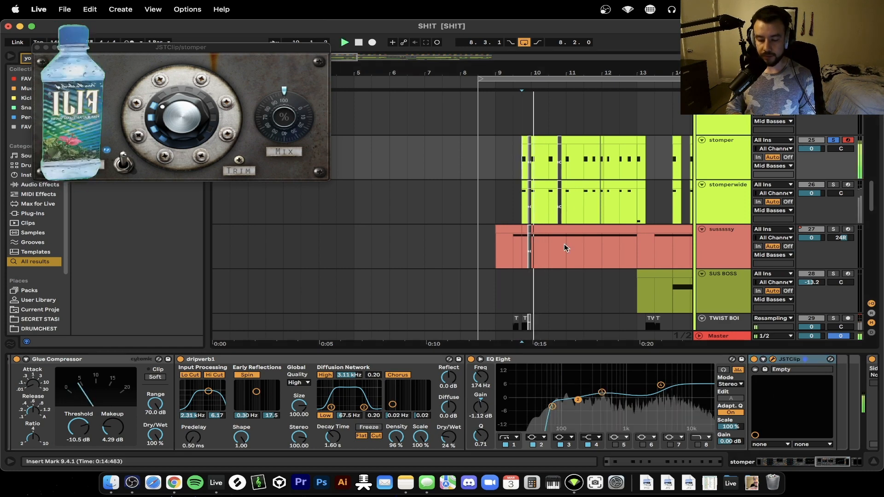
scroll(726, 414, right, 3)
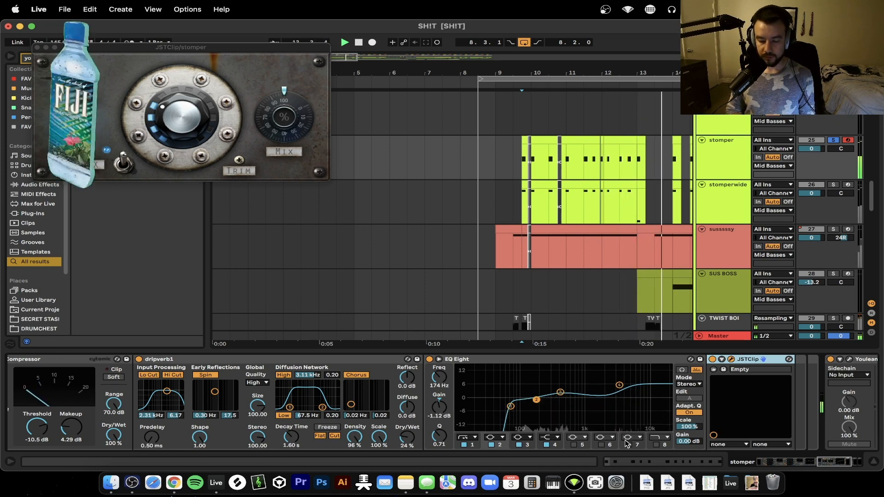
scroll(553, 401, right, 15)
click(605, 359)
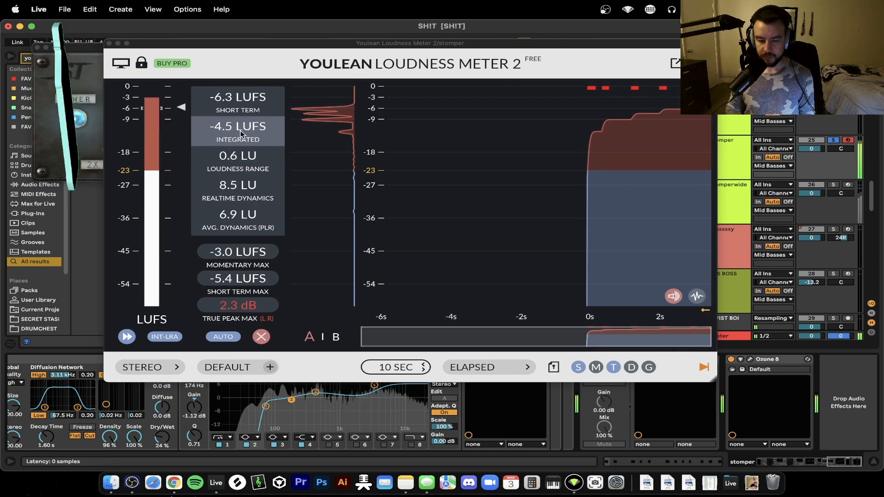
click(110, 43)
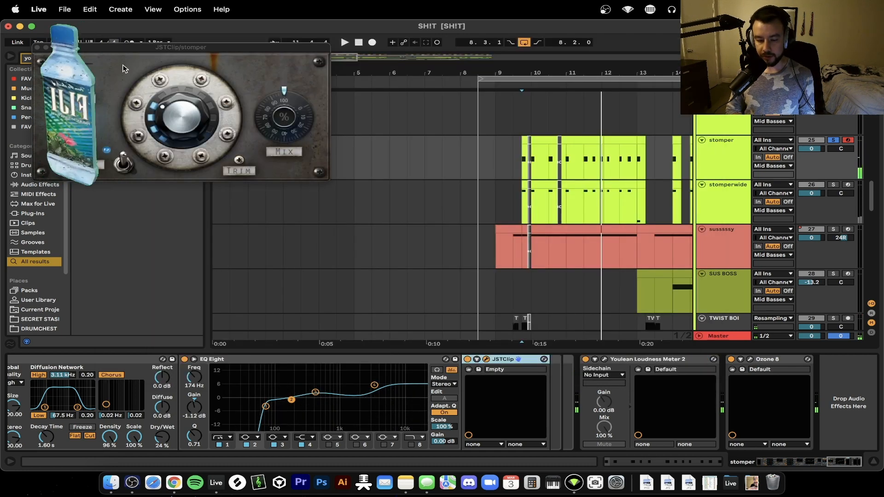
Select the second EQ Eight, close the JSTClip window and open the Ozone 8 plug-in window
click(347, 367)
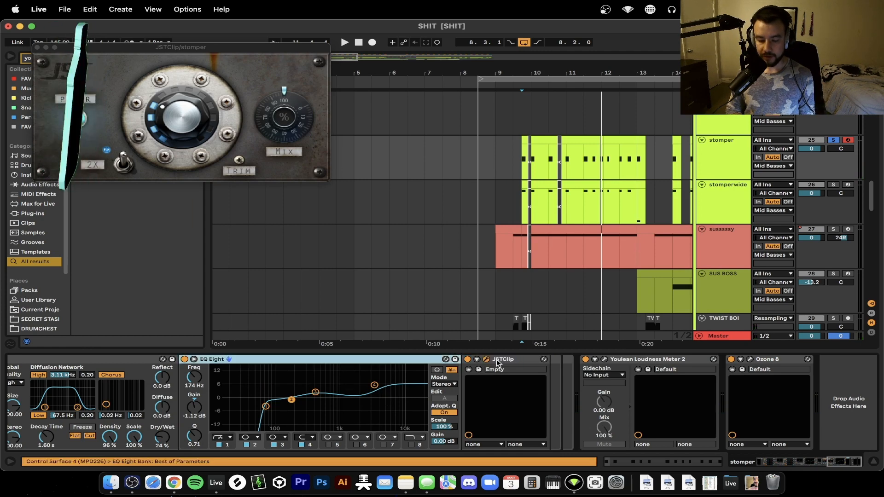
click(487, 359)
click(486, 360)
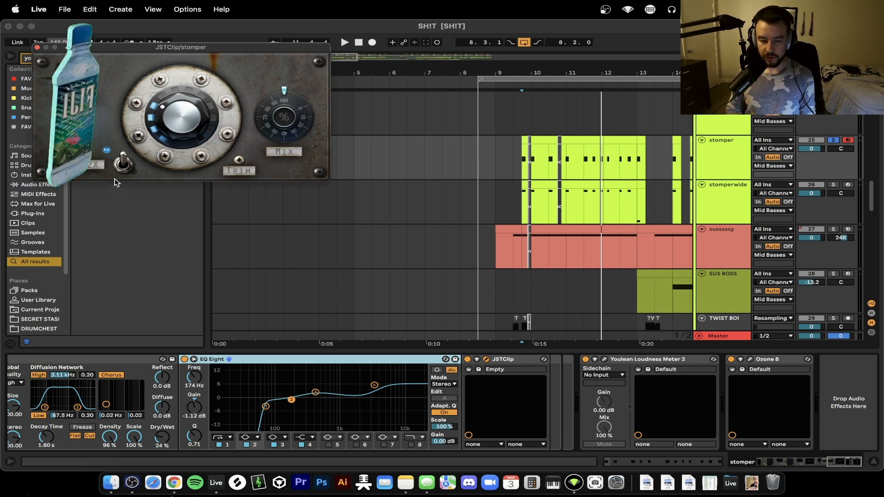
click(38, 48)
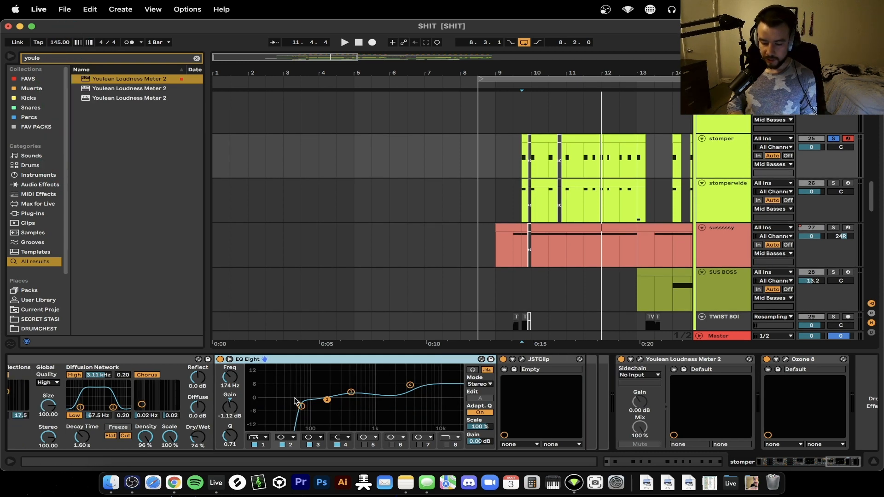
click(750, 360)
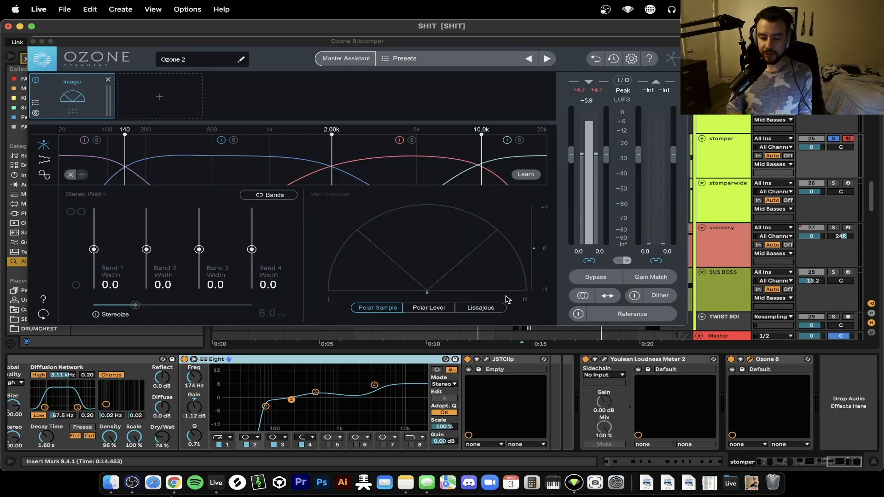
Play the stomper track with dripverb1 active and again with it deactivated, watching the stereo image in Ozone 8's vectorscope
key(space)
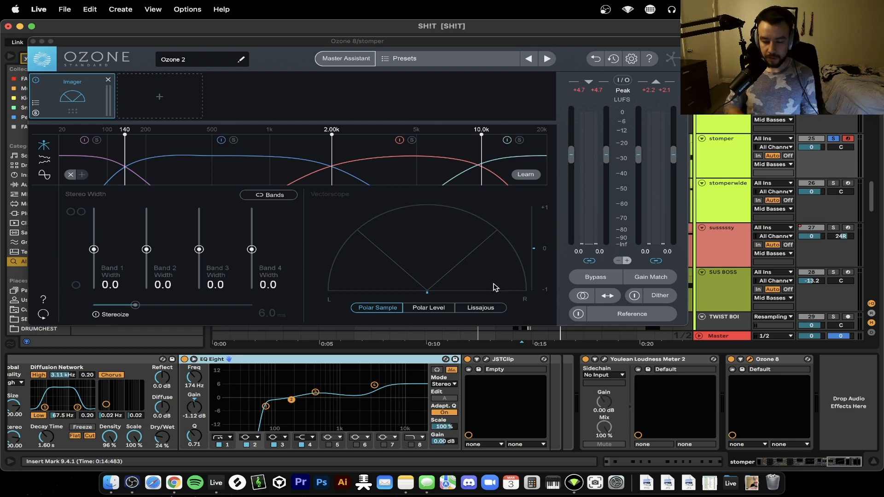
key(space)
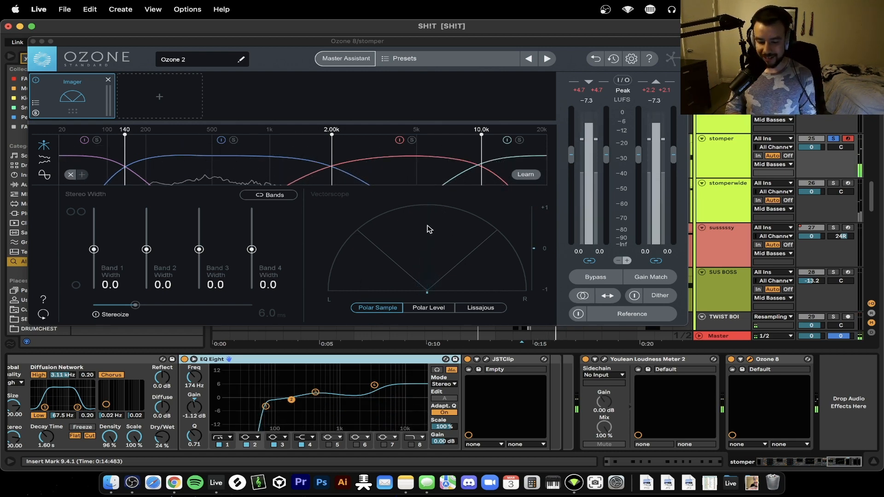
scroll(458, 387, left, 6)
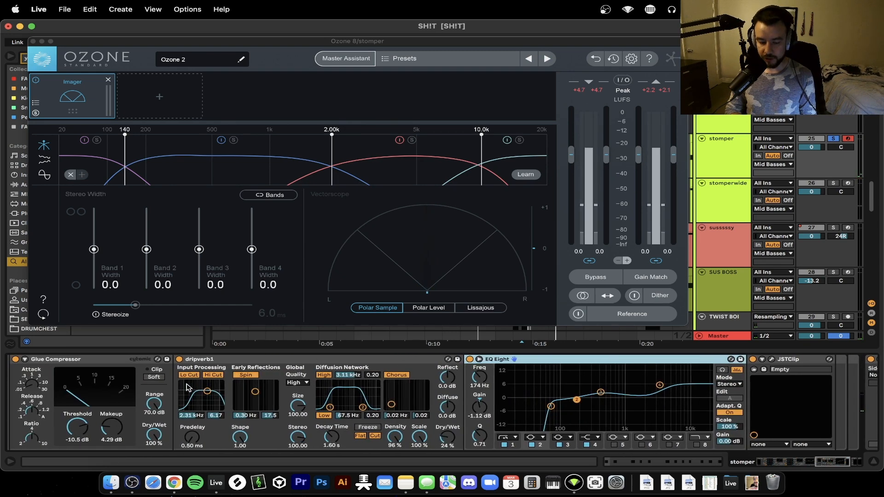
click(179, 359)
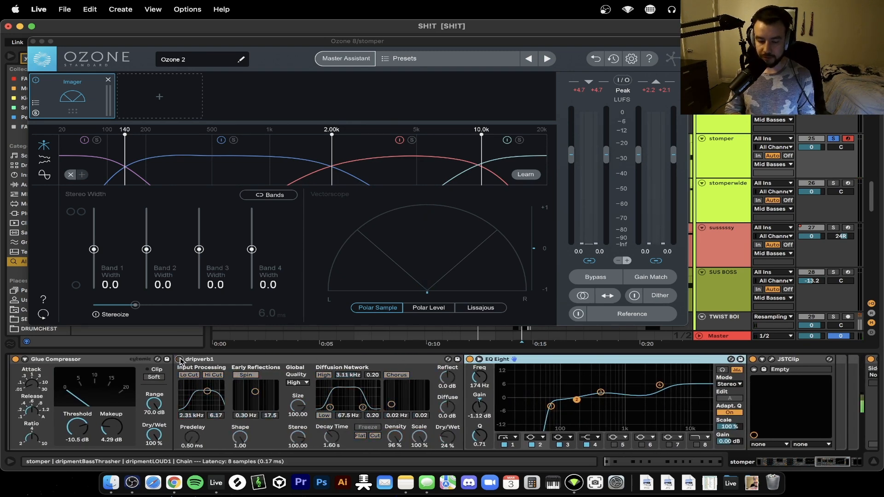
key(space)
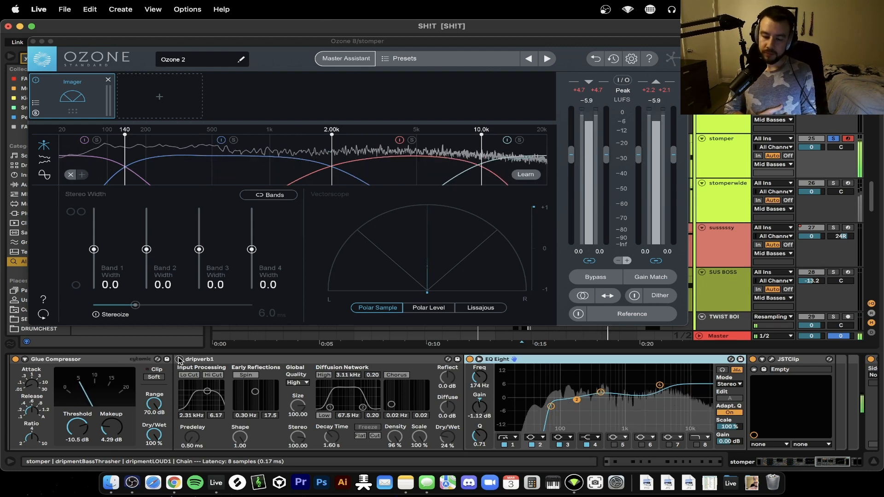
key(space)
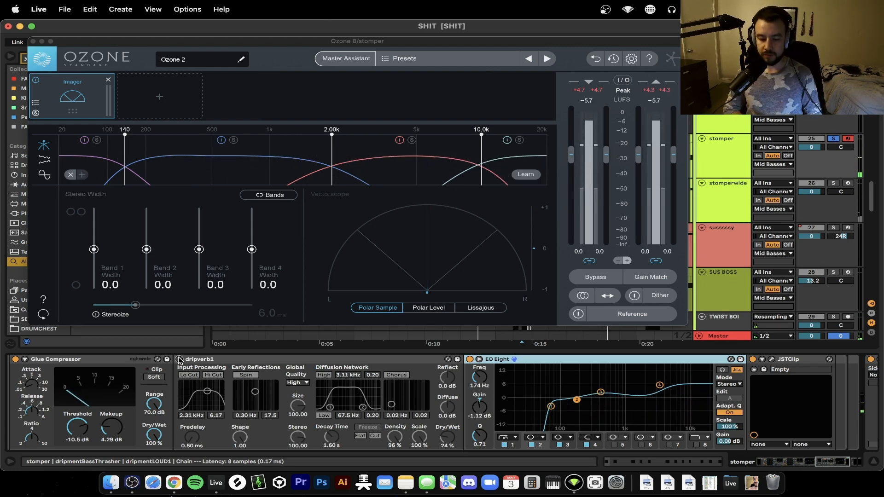
Reactivate dripverb1, replay the stomper track to check its stereo image, and close the Ozone 8 window
click(179, 359)
key(space)
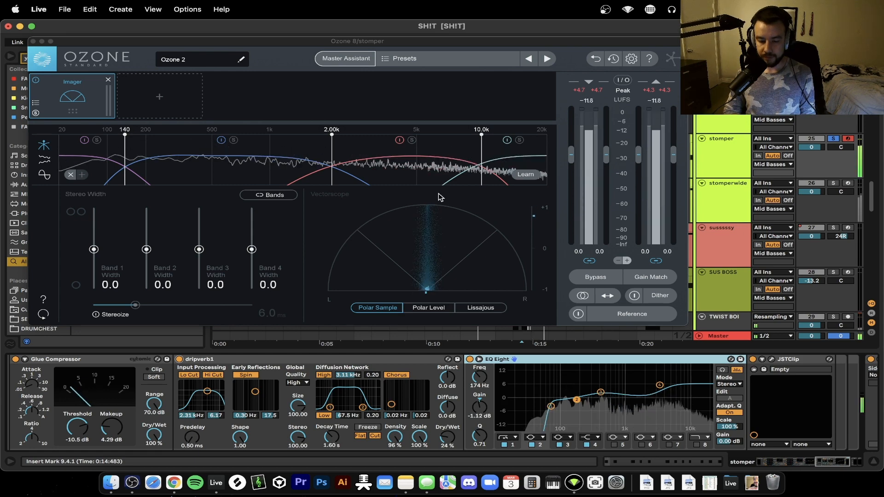
key(space)
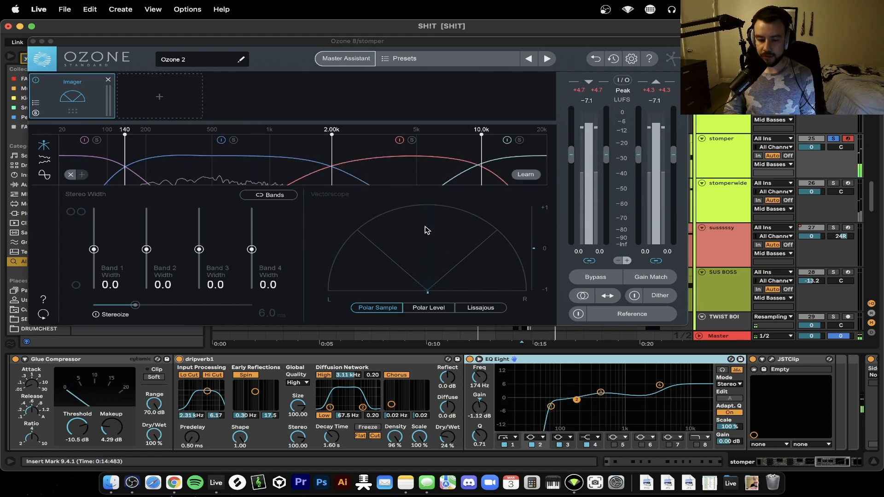
click(33, 41)
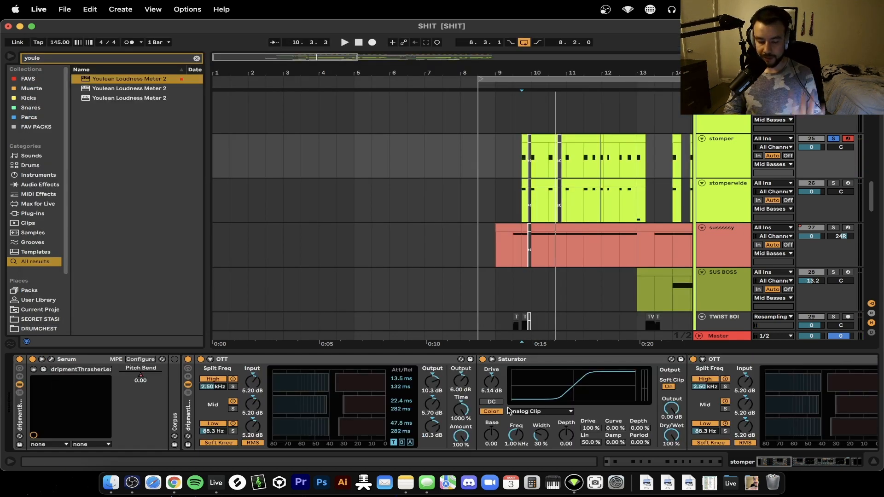
Examine the stomper device chain from the first OTT through the Saturators, EQ Eight and Glue Compressor to dripverb1
scroll(373, 387, right, 10)
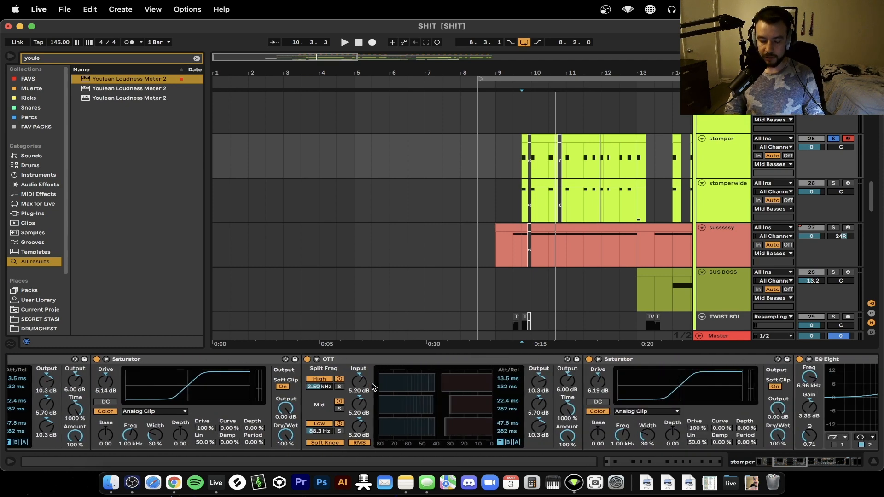
scroll(373, 387, right, 15)
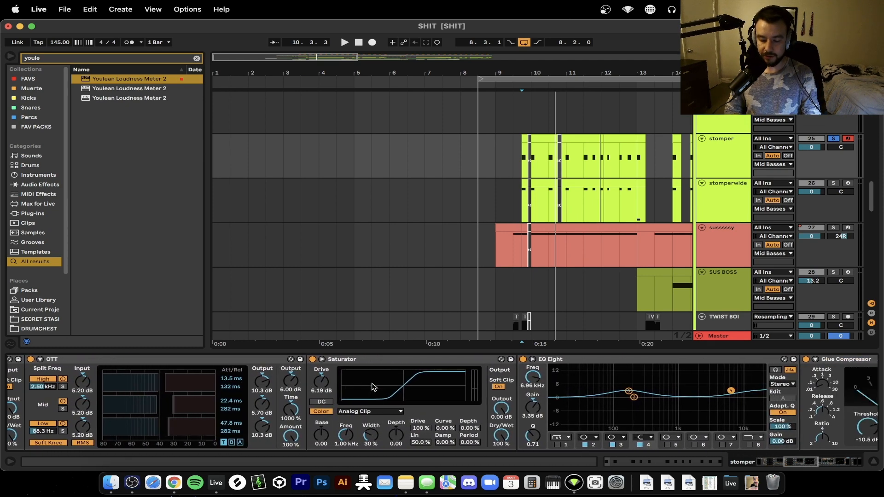
scroll(373, 387, right, 15)
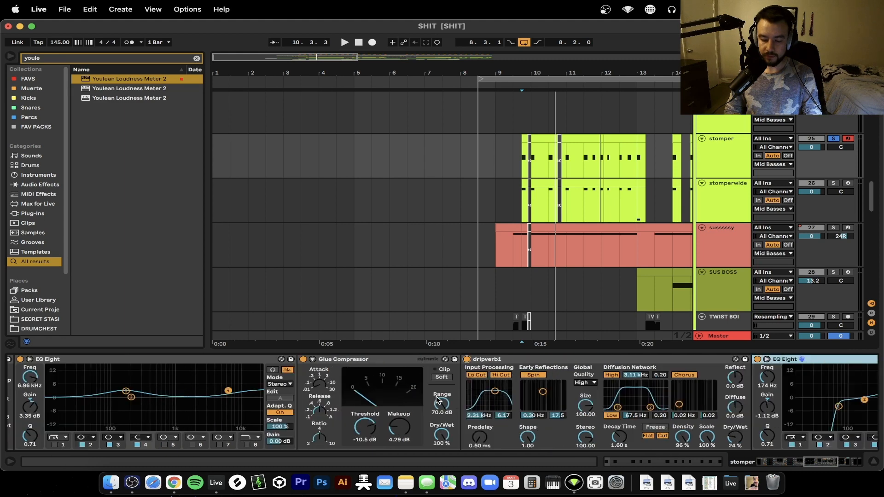
scroll(437, 400, right, 15)
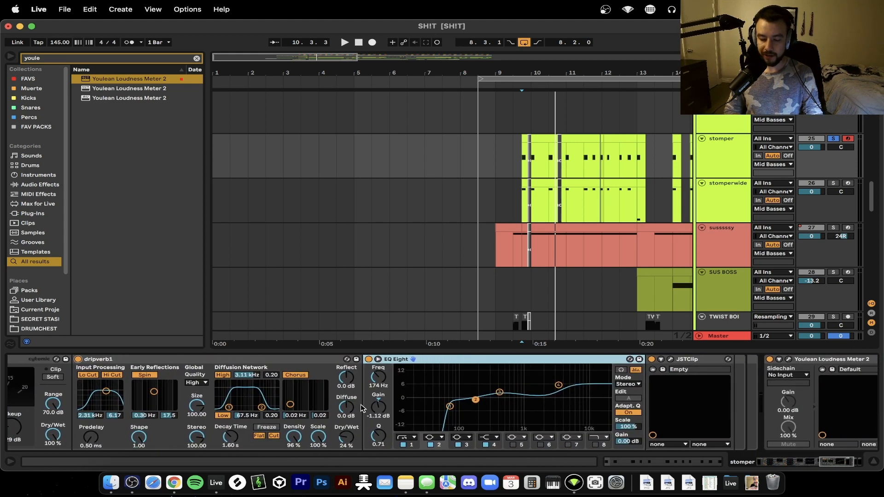
click(272, 361)
scroll(407, 363, right, 10)
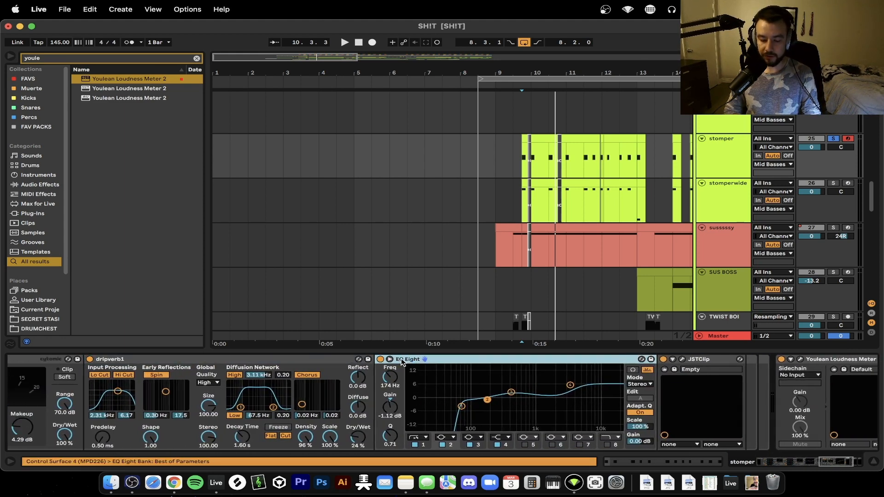
Open the JSTClip plug-in window on the stomper track to inspect its clipping settings, and close it again
click(508, 363)
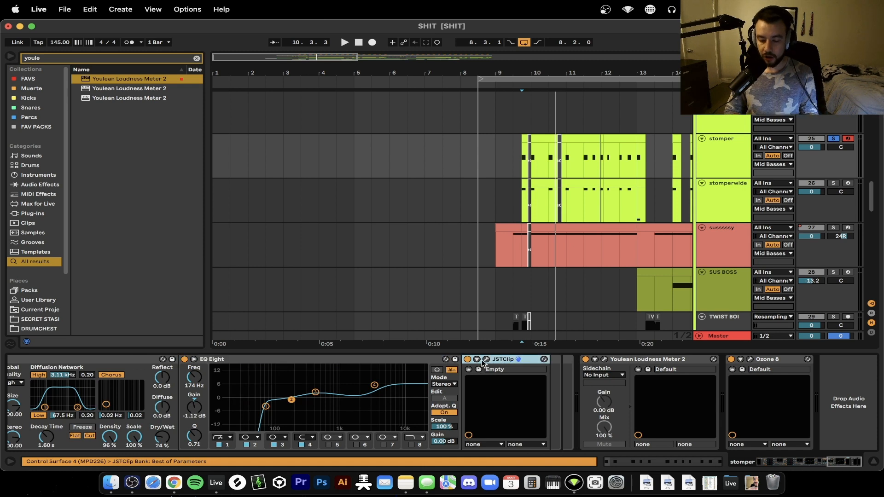
click(485, 361)
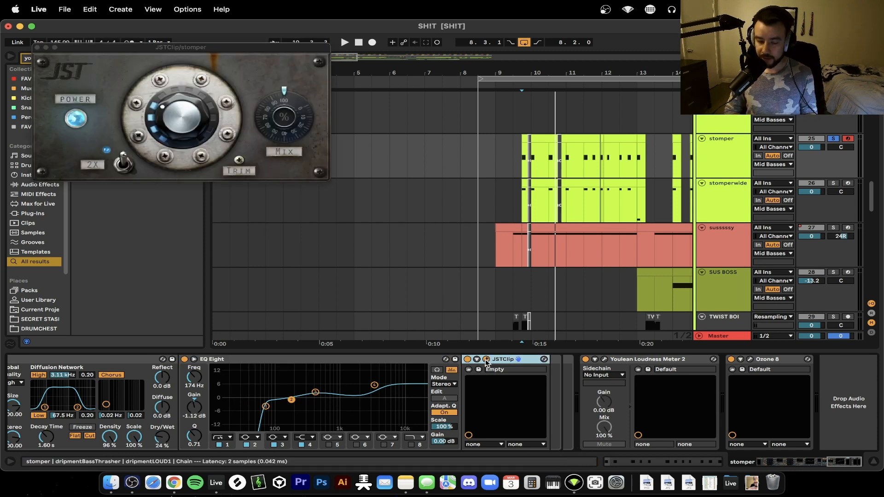
click(103, 84)
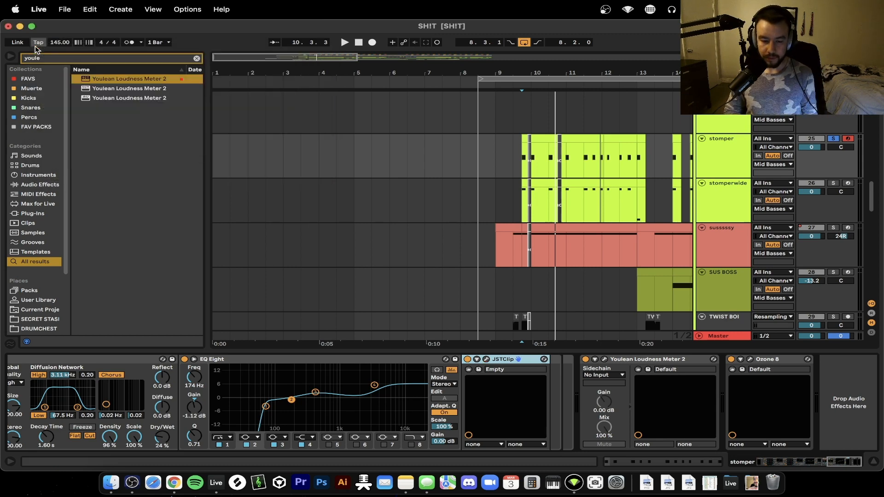
click(37, 47)
Select the stomperwide track and solo it in place of the stomper track
scroll(460, 207, right, 8)
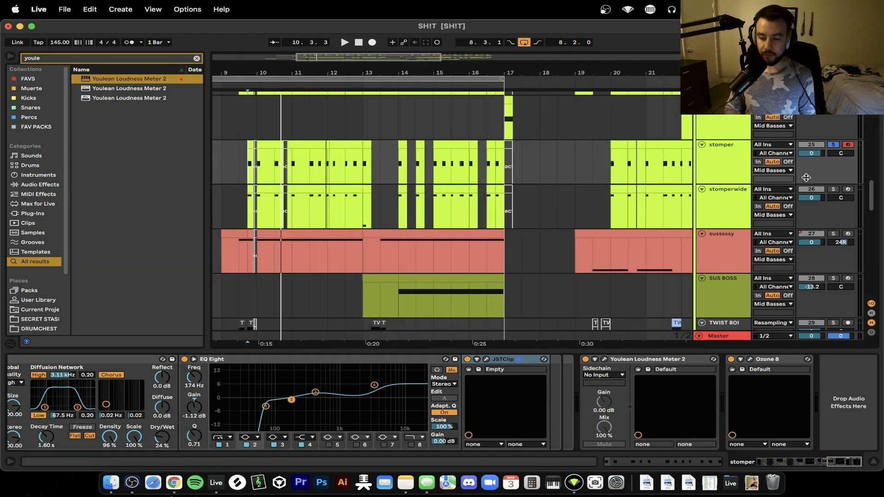
click(722, 169)
click(727, 215)
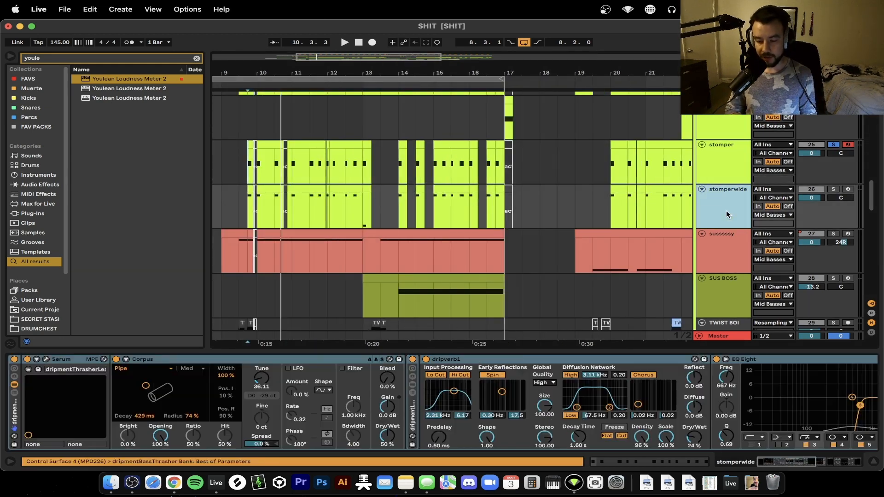
click(833, 190)
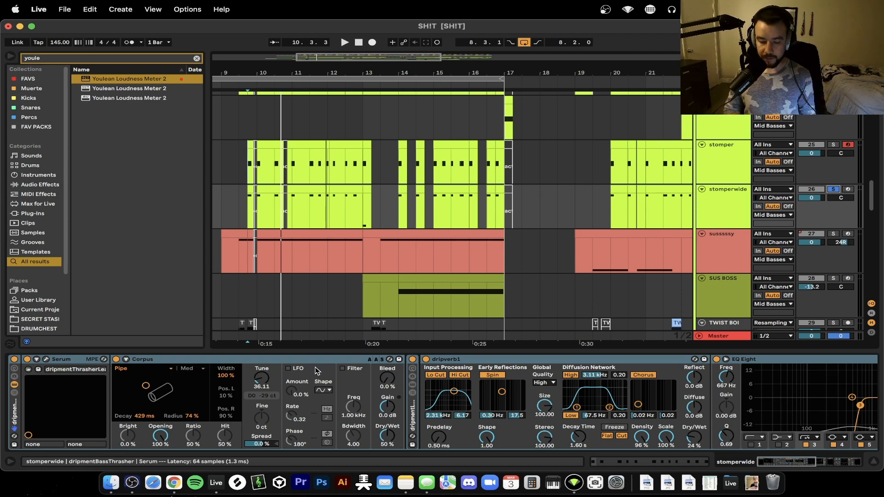
Inspect the mid and side curves of stomperwide's M/S EQ Eight, ending with its edit mode back on S
click(65, 359)
scroll(621, 389, right, 10)
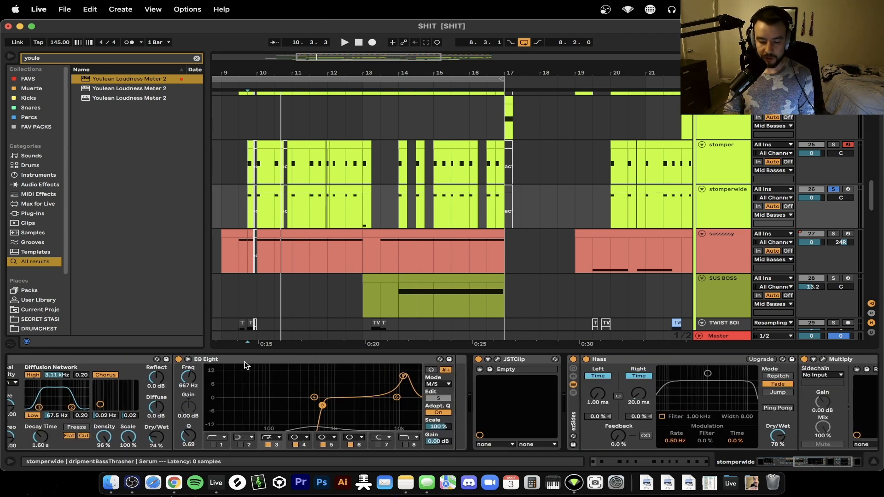
click(299, 387)
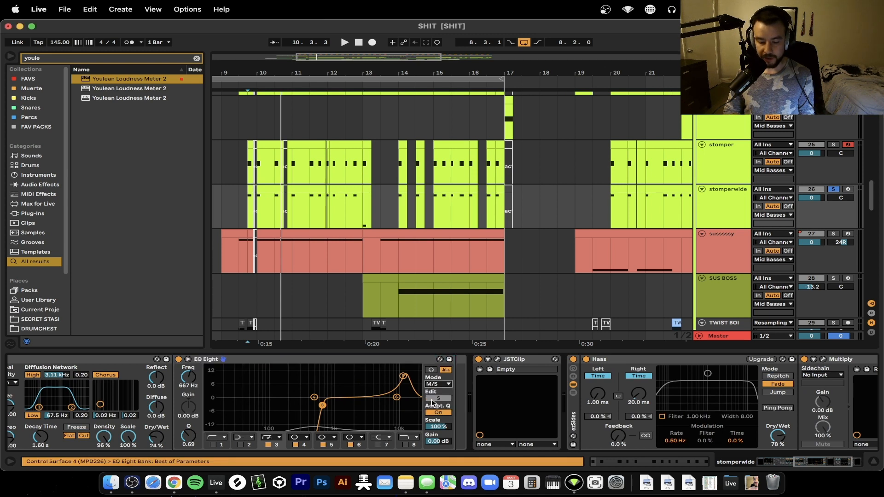
click(438, 398)
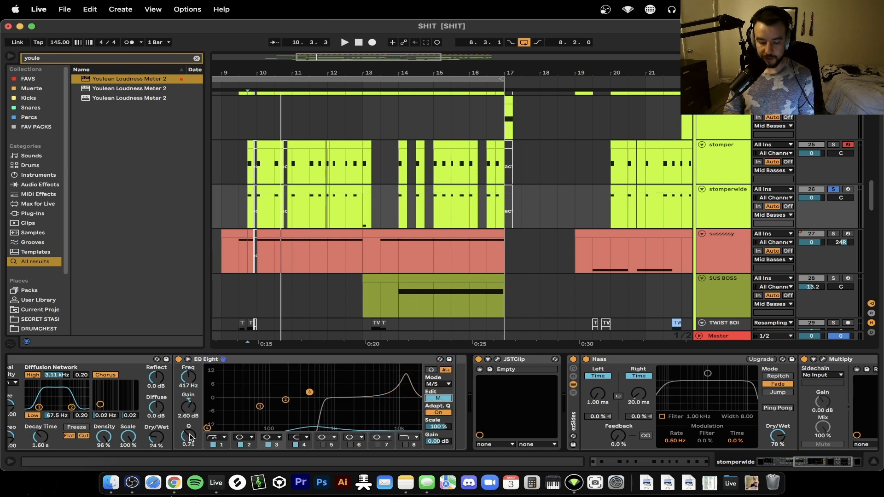
drag(208, 428, 233, 428)
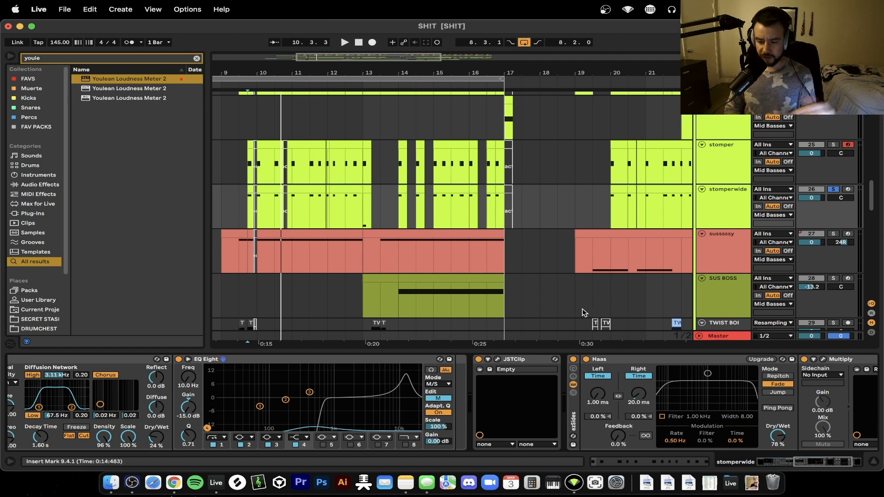
click(437, 399)
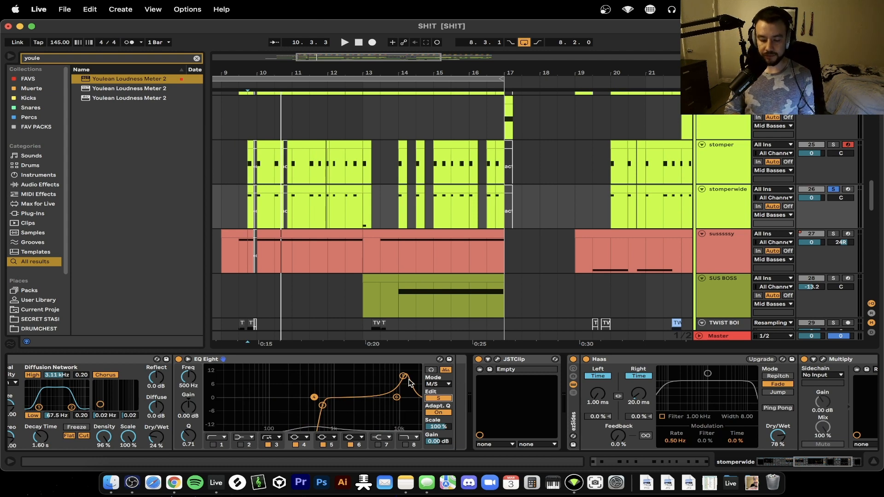
Examine stomperwide's JSTClip and ezSides rack, including the Haas delay and the Multiply plug-in window, and close that window
scroll(184, 378, left, 10)
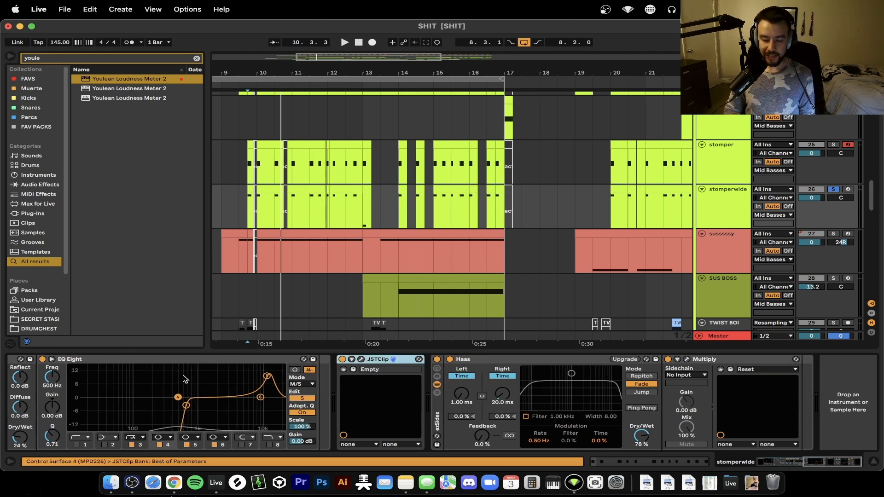
scroll(400, 371, right, 10)
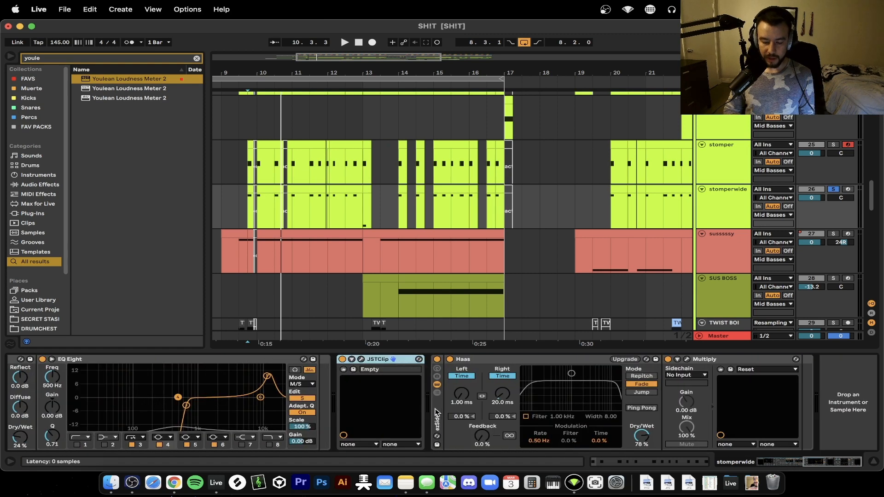
click(463, 360)
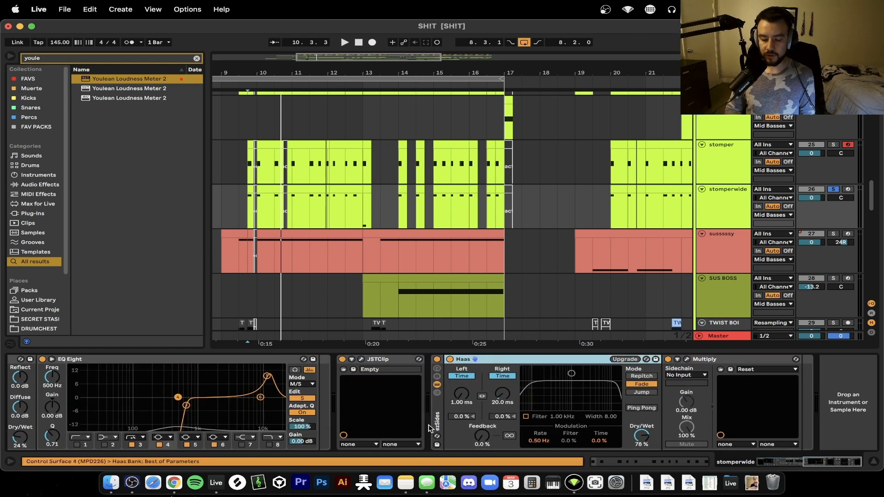
click(437, 425)
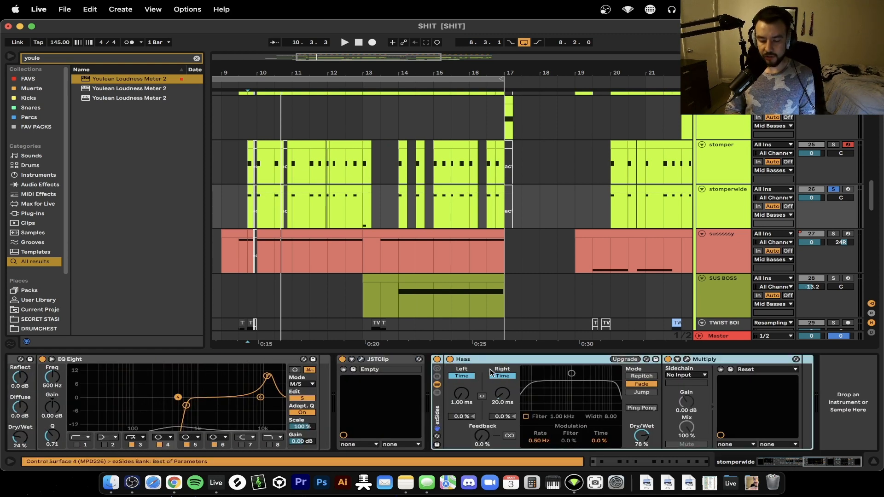
click(490, 364)
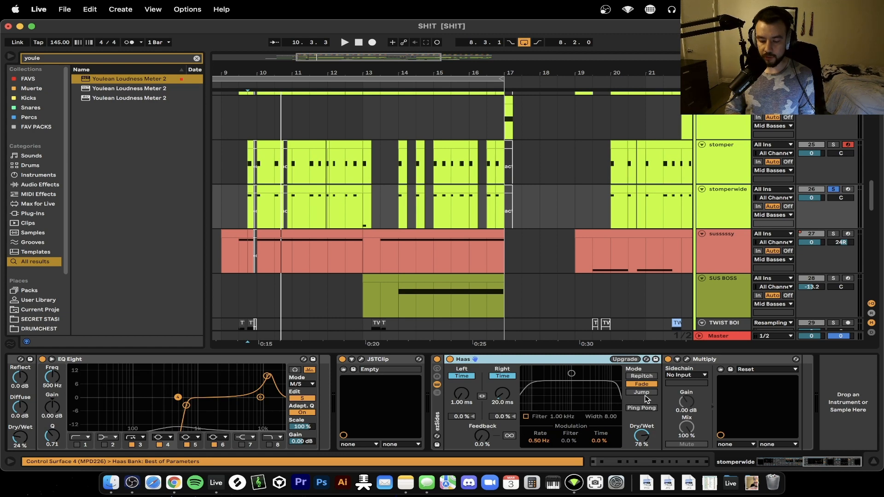
click(687, 359)
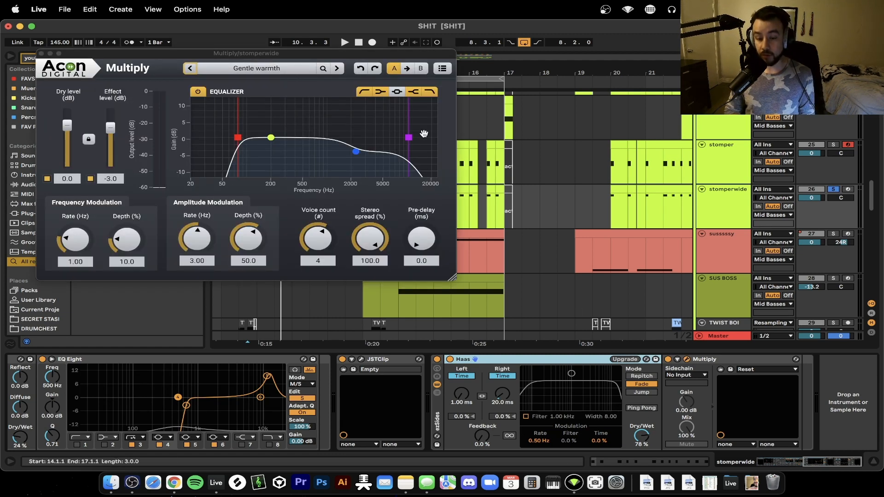
click(41, 54)
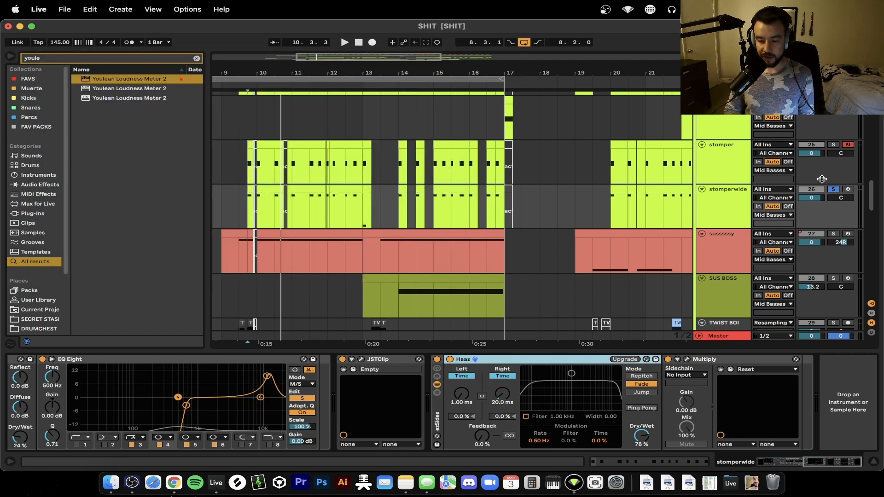
Play the soloed stomperwide track from 9.4.1 and stop it
key(space)
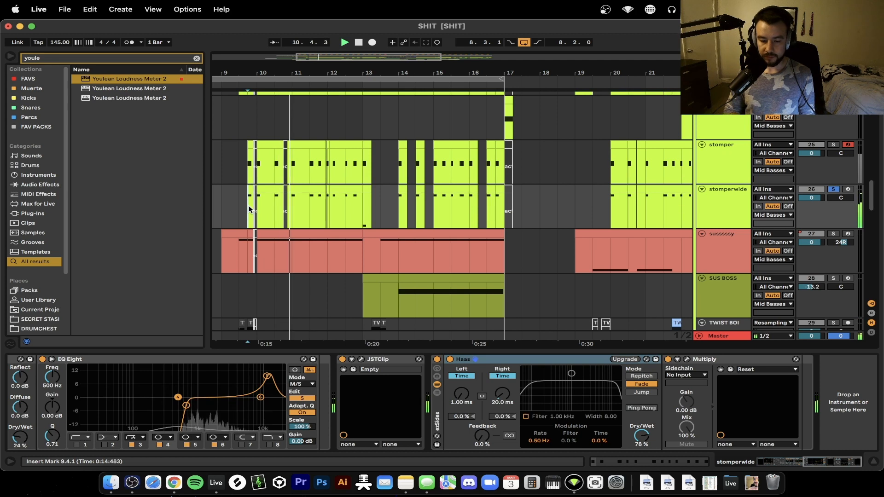
key(space)
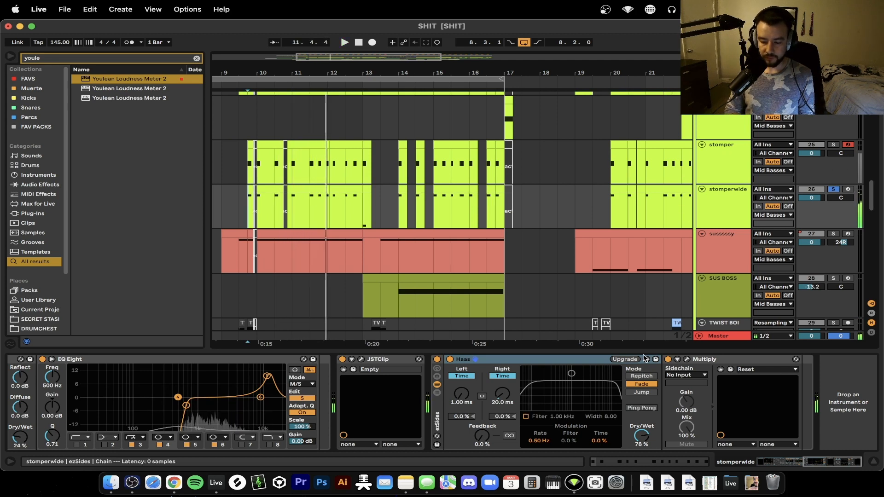
Search the browser for "ozone"
key(super+f)
text(ozone)
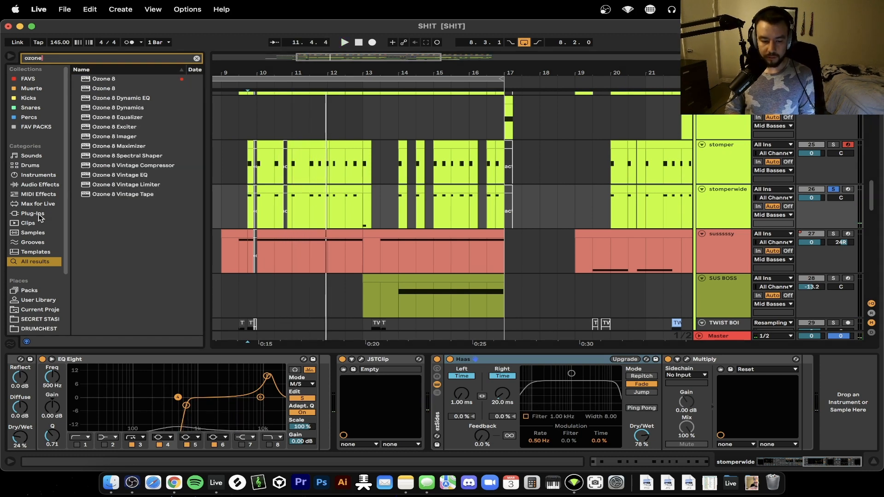
Solo stomper together with stomperwide, play both layers from 9.4.1 and stop
click(834, 190)
key(space)
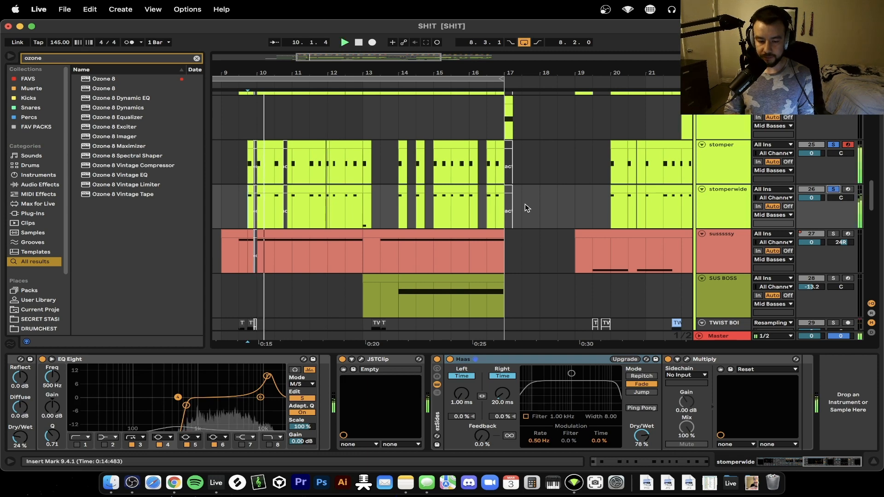
key(space)
Switch on Corpus in the stomper track's device chain, play both soloed layers from 9.4.1, and clear their solos
click(716, 156)
scroll(401, 407, left, 20)
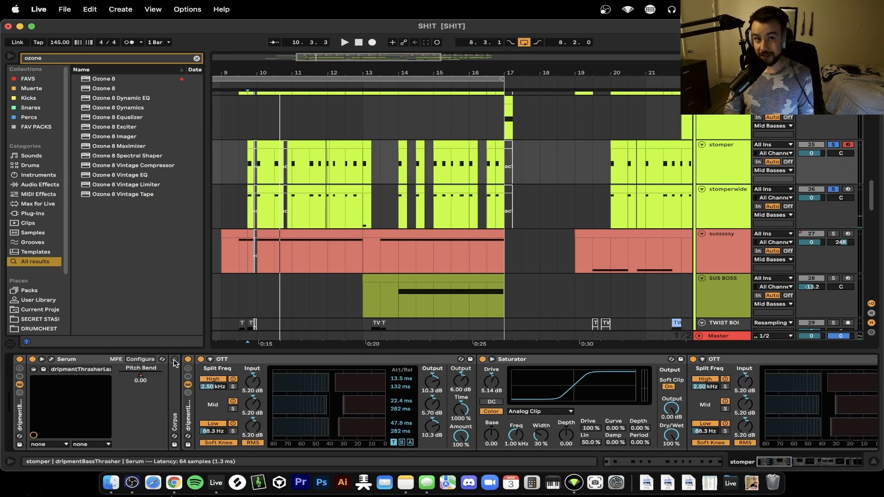
click(175, 360)
key(space)
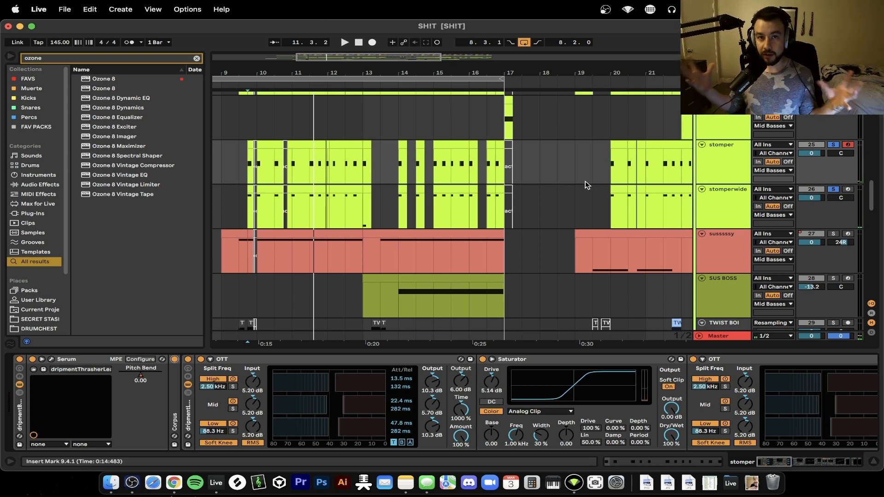
key(space)
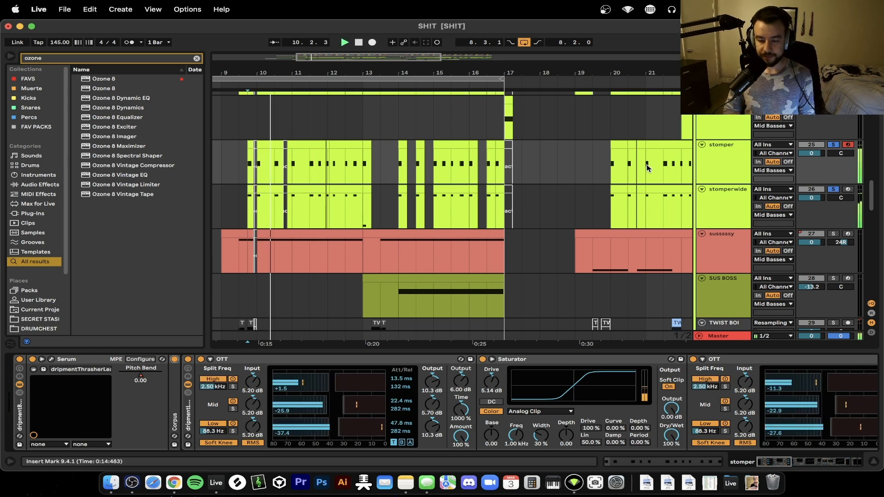
click(834, 145)
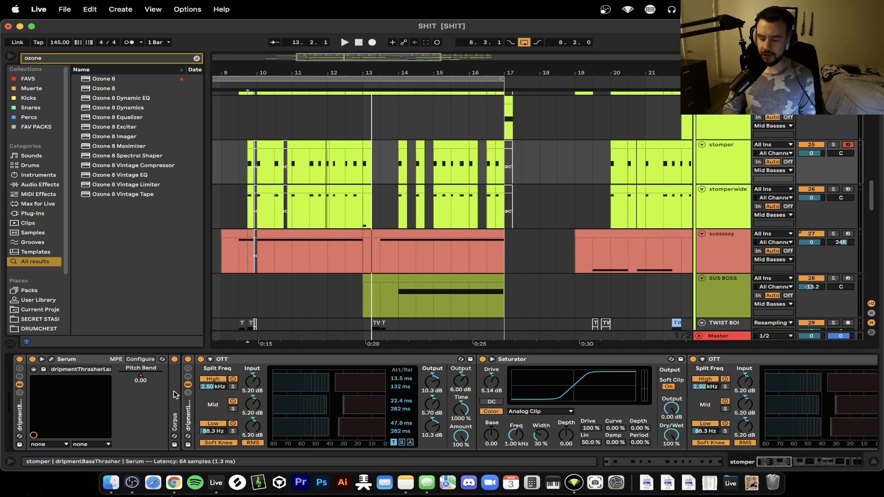
Bypass Corpus, solo only the stomper track and play it from 9.4.1
click(173, 362)
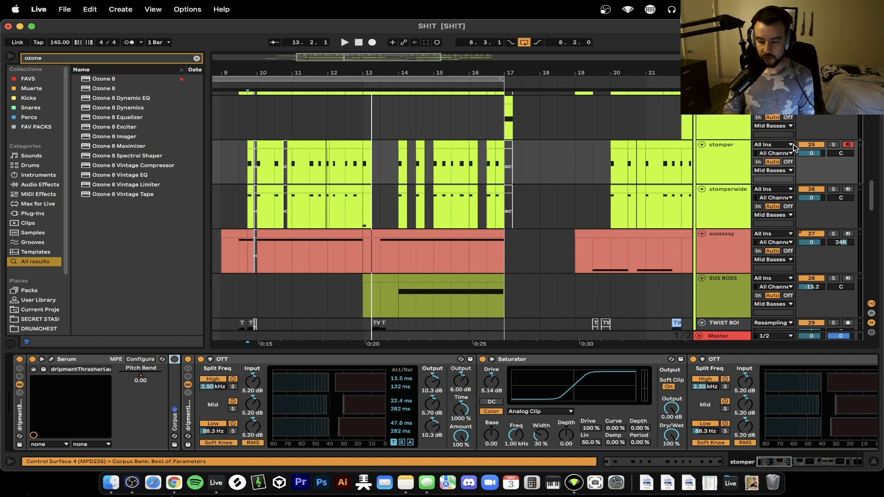
click(833, 145)
key(space)
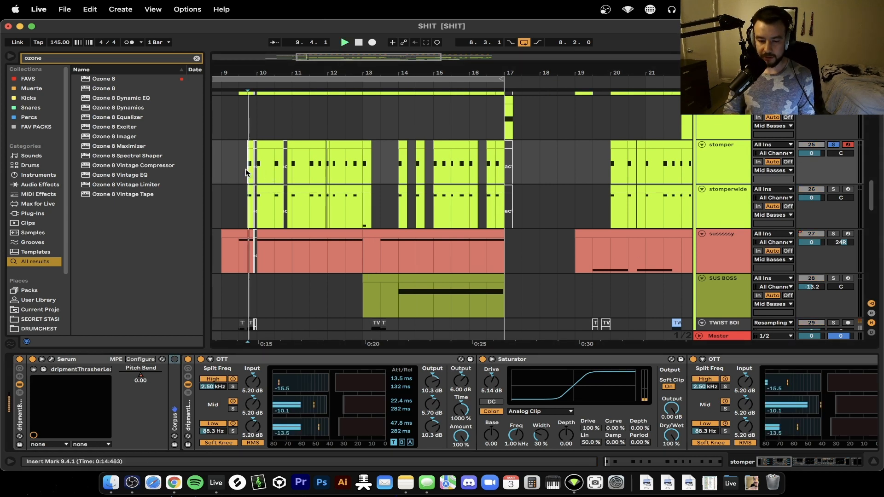
Fold dripmentLOUD1, Youlean Loudness Meter 2 and Ozone 8 in the stomper chain, and unfold Corpus
click(187, 415)
click(14, 410)
scroll(14, 410, up, 3)
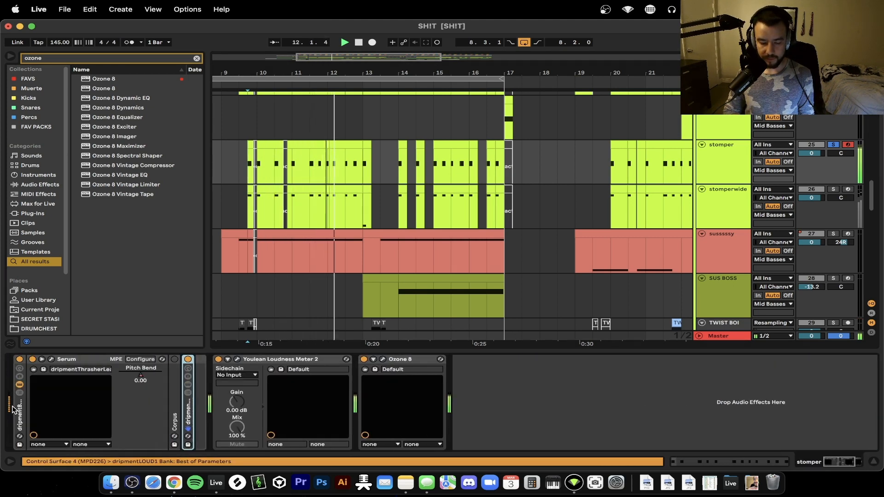
double_click(271, 359)
double_click(271, 359)
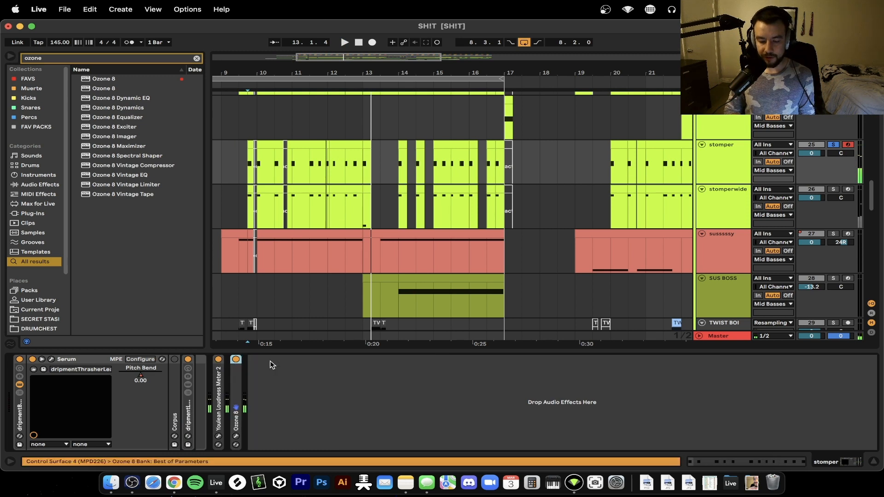
double_click(174, 378)
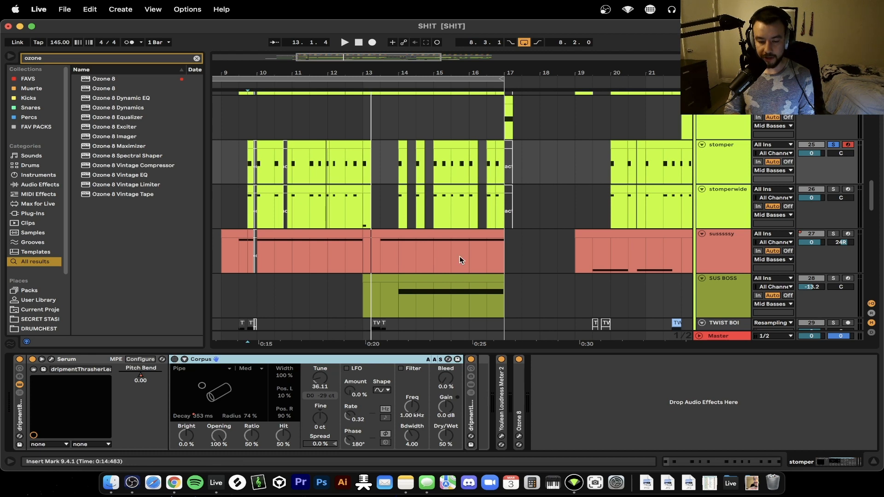
Switch Corpus on and listen to the soloed stomper track from 9.4.1
key(space)
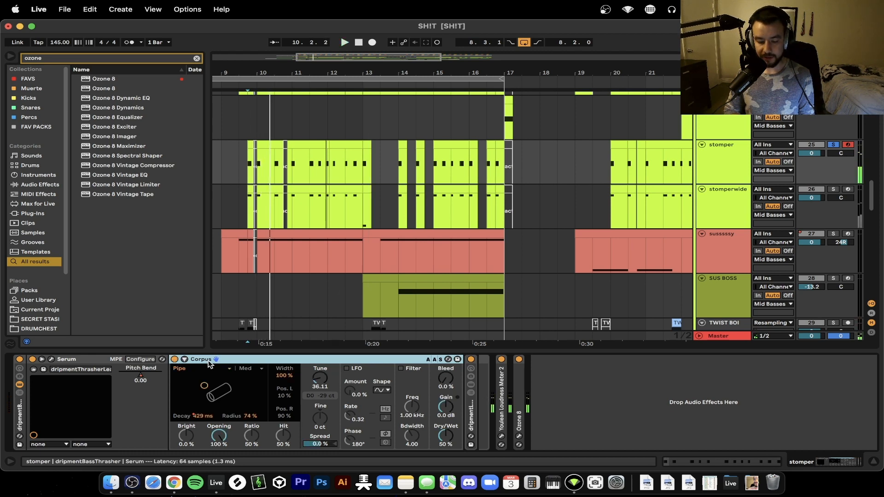
key(space)
key(space)
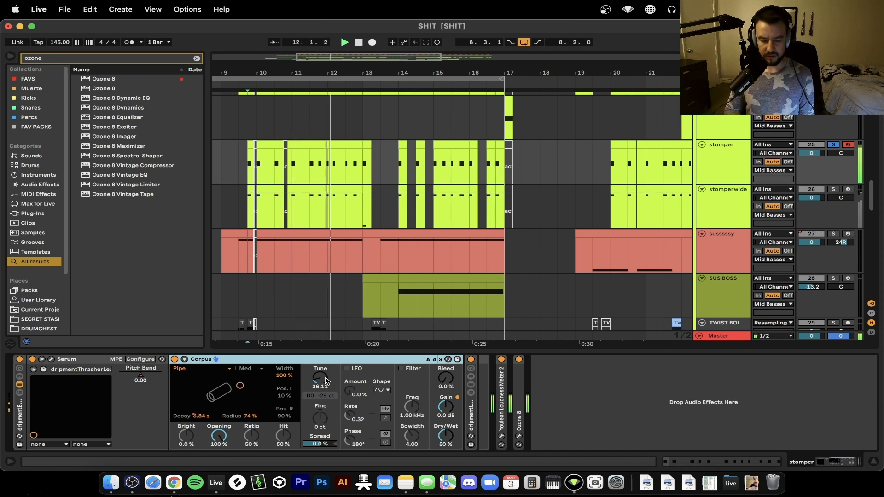
Show the Corpus Decay automation on the stomper track and play it from 9.4.1
right_click(200, 419)
click(235, 229)
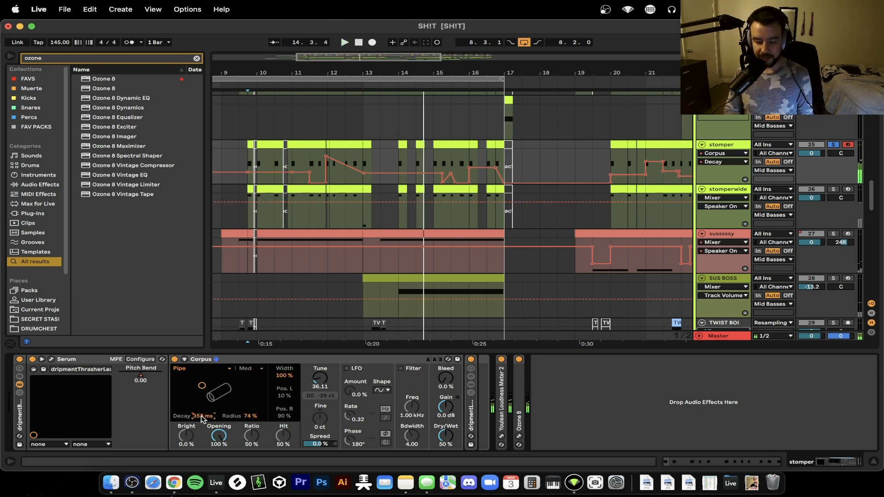
scroll(291, 153, up, 5)
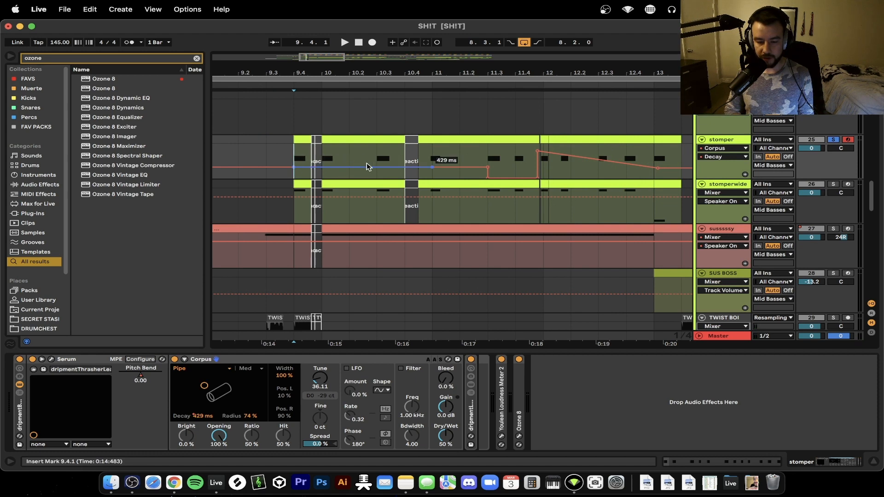
key(space)
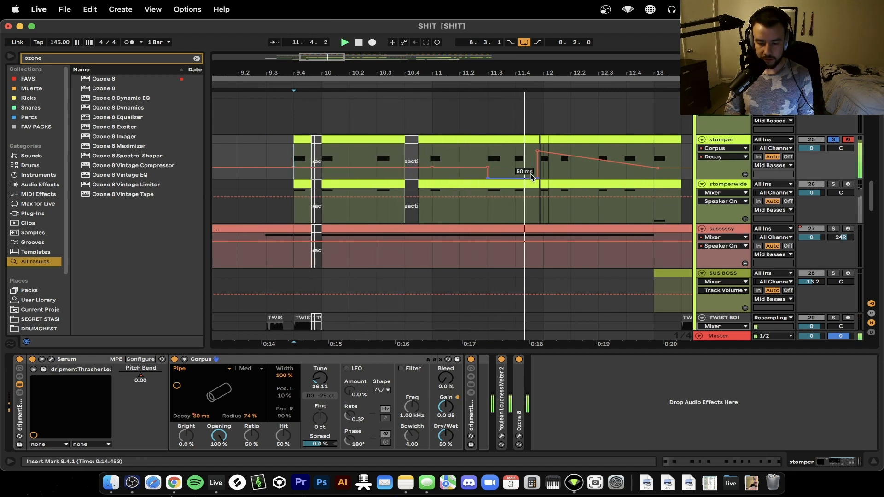
key(space)
Follow the stomper track's Decay automation up to bar 13 while playing from 10.4.1
scroll(534, 176, right, 3)
drag(433, 166, 476, 169)
click(364, 161)
key(space)
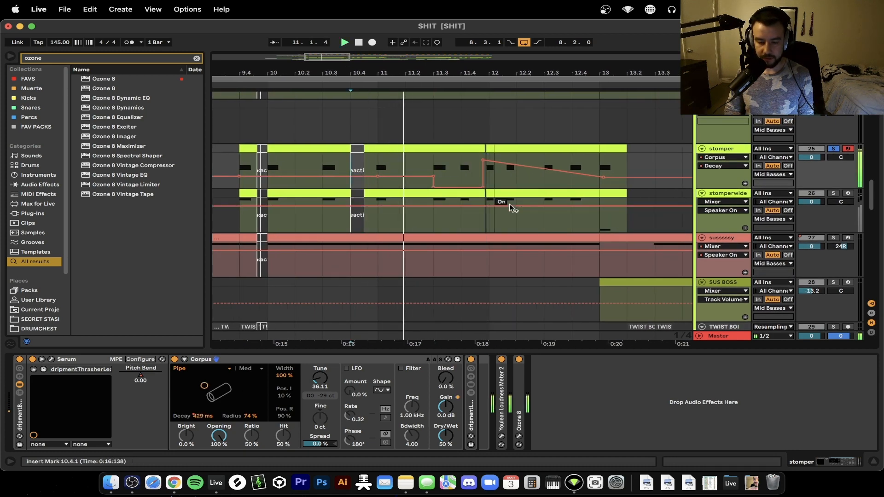
scroll(500, 202, right, 3)
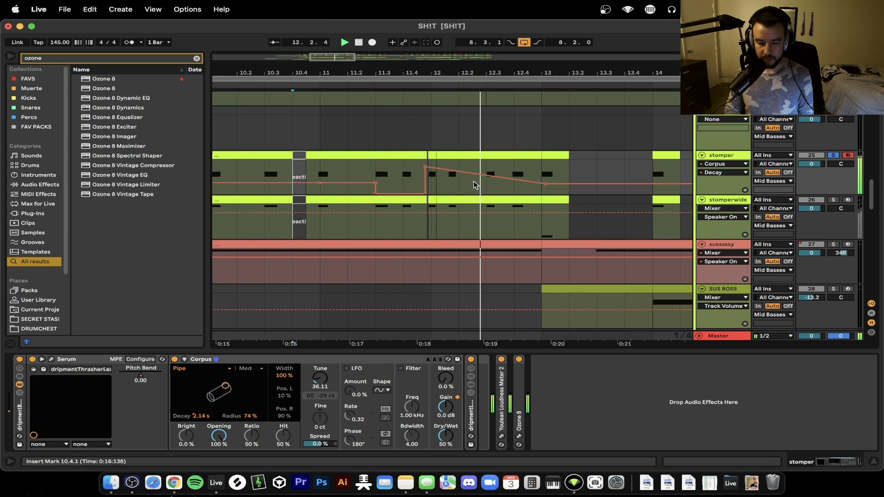
scroll(530, 188, right, 3)
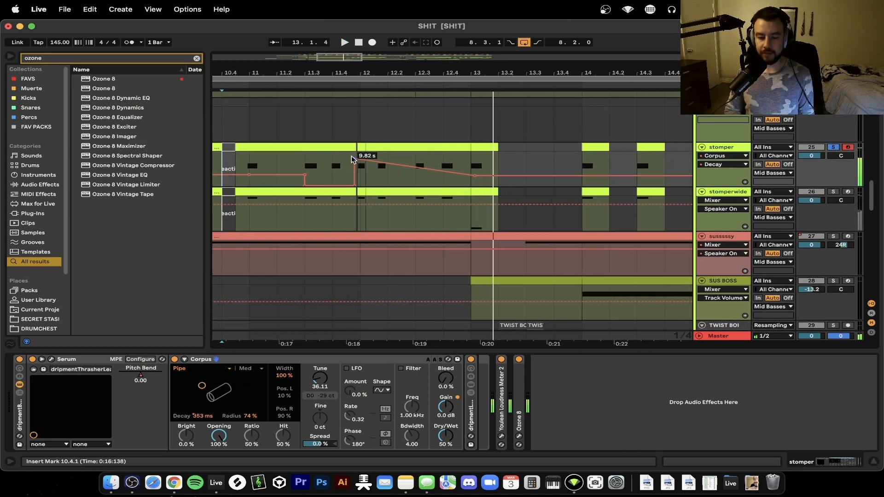
key(space)
scroll(471, 186, down, 5)
scroll(477, 186, up, 2)
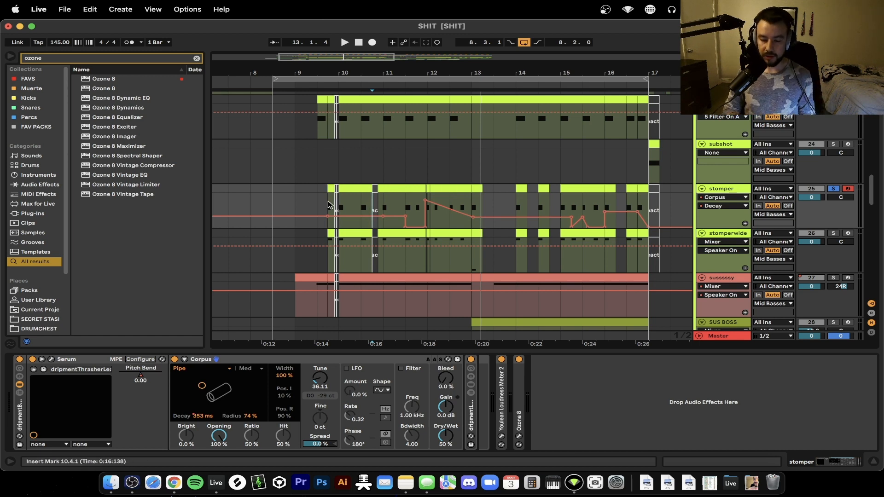
Select the stomper clip from 10.1.1 to 10.4.1 and return to the track's device chain
click(214, 373)
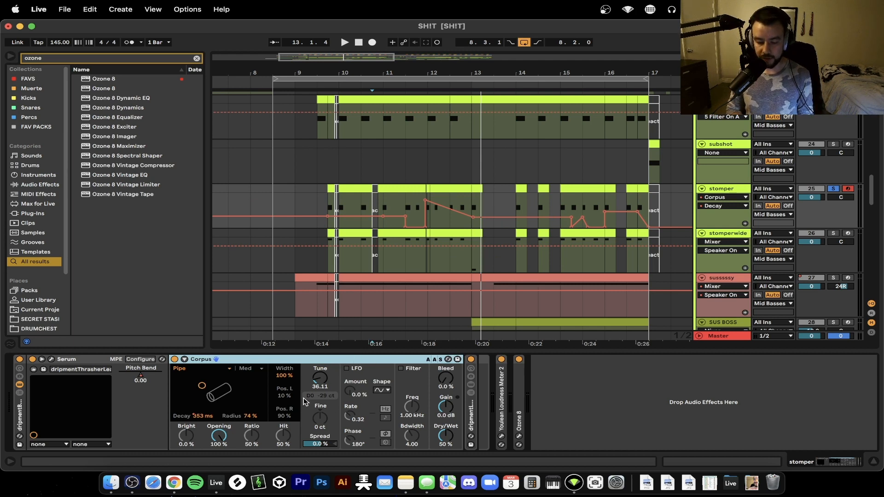
click(350, 189)
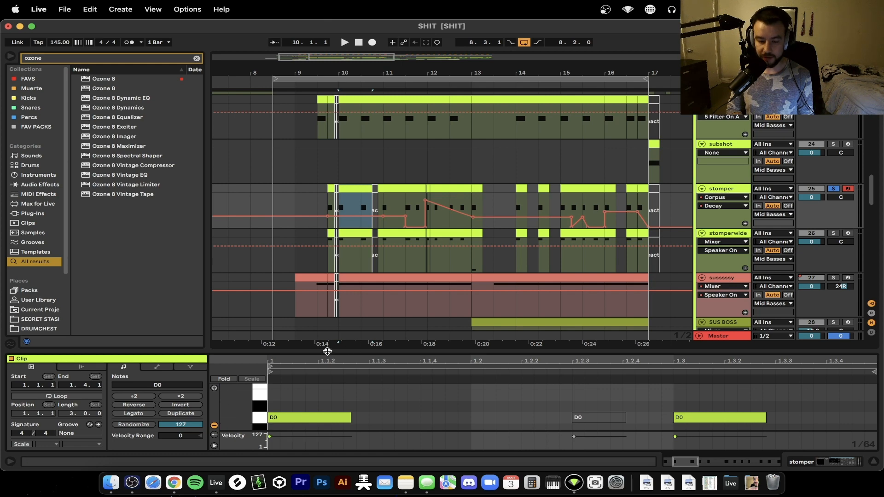
double_click(718, 188)
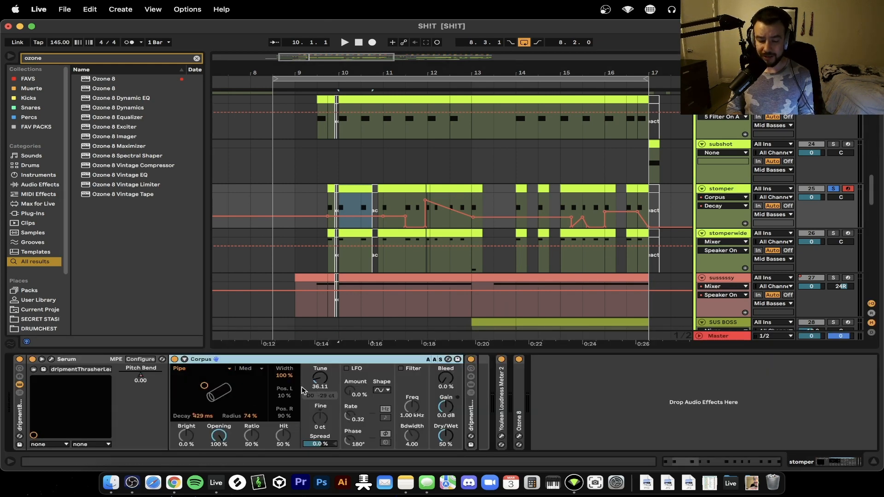
Audition the Plate, Membrane, String and Tube resonance types in Corpus on the stomper bass, ending back on Pipe
click(198, 370)
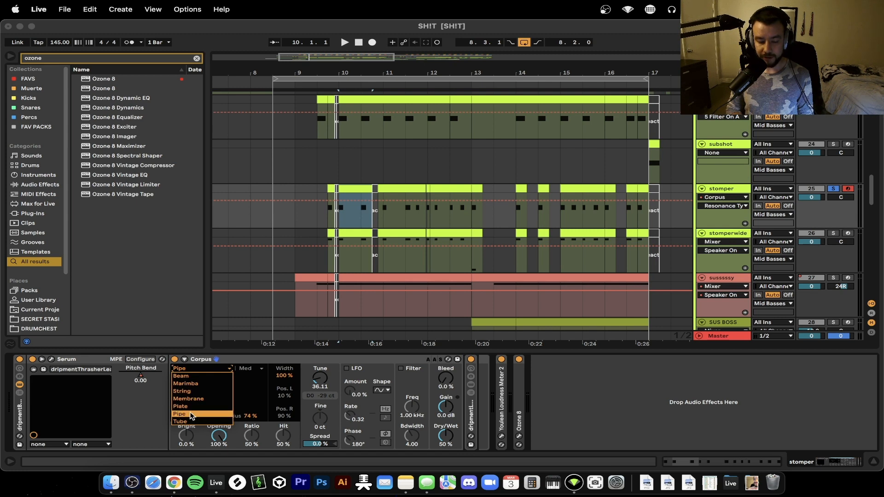
click(187, 407)
key(space)
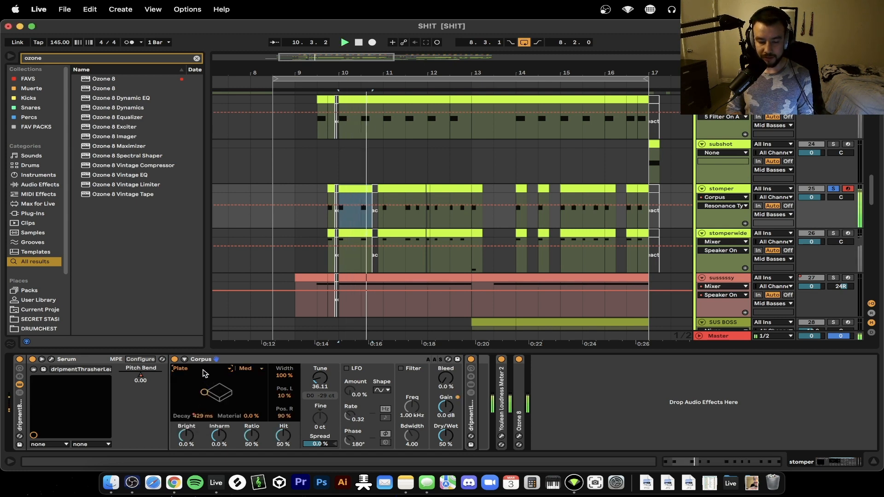
click(205, 372)
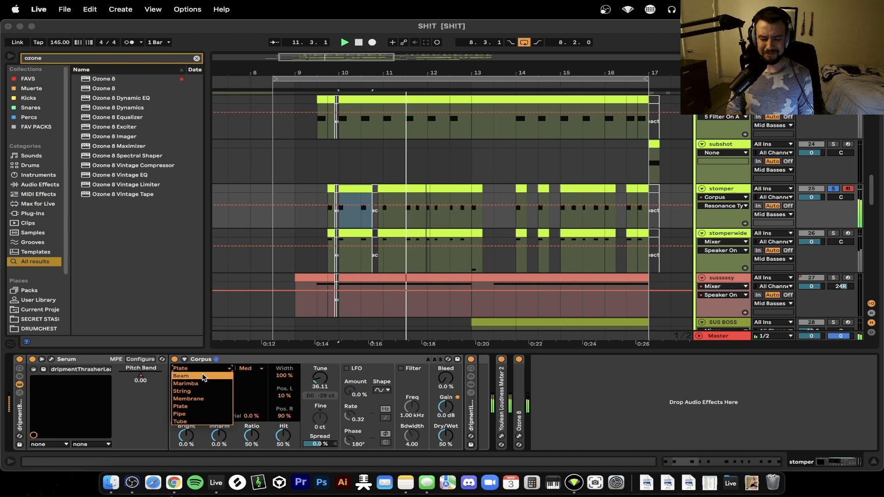
click(204, 400)
click(203, 369)
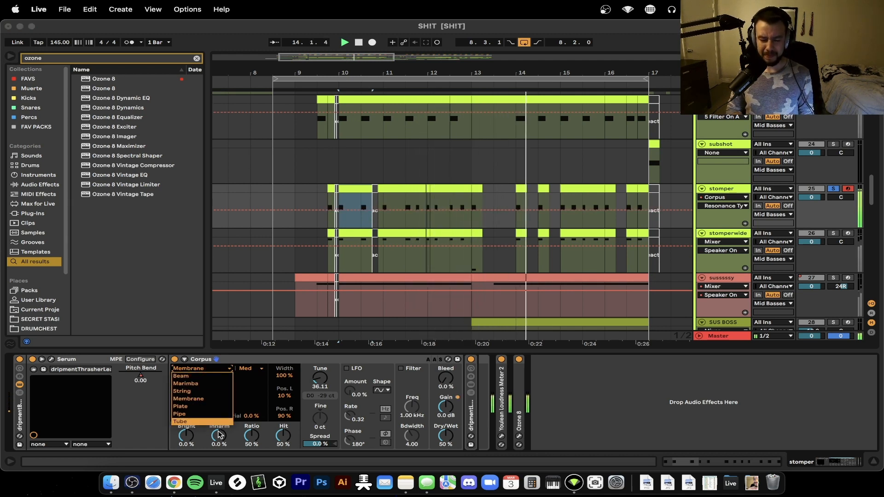
click(328, 359)
click(206, 370)
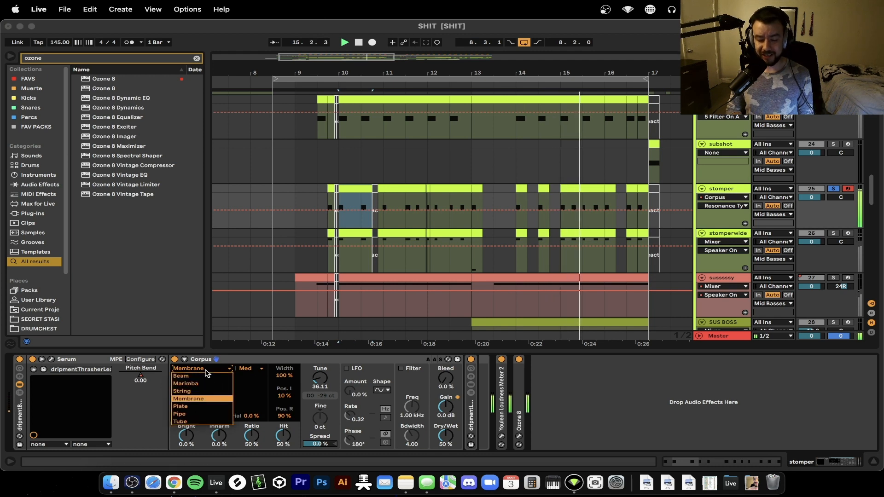
click(190, 392)
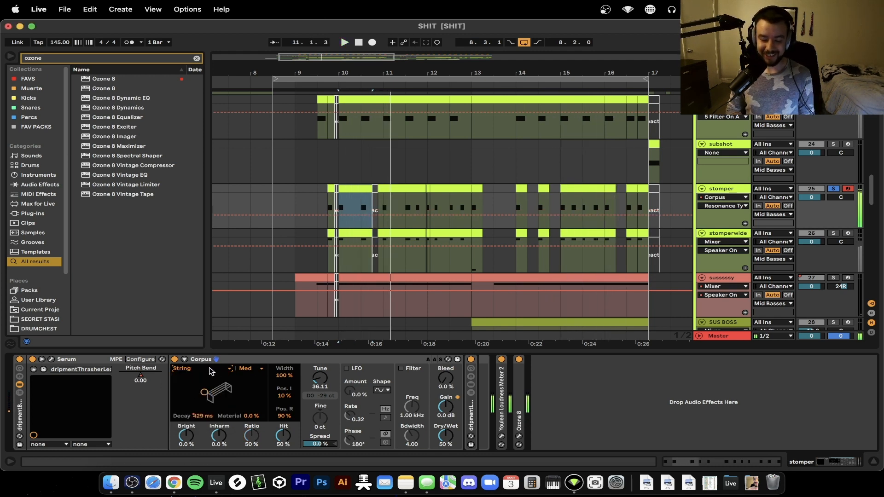
click(210, 371)
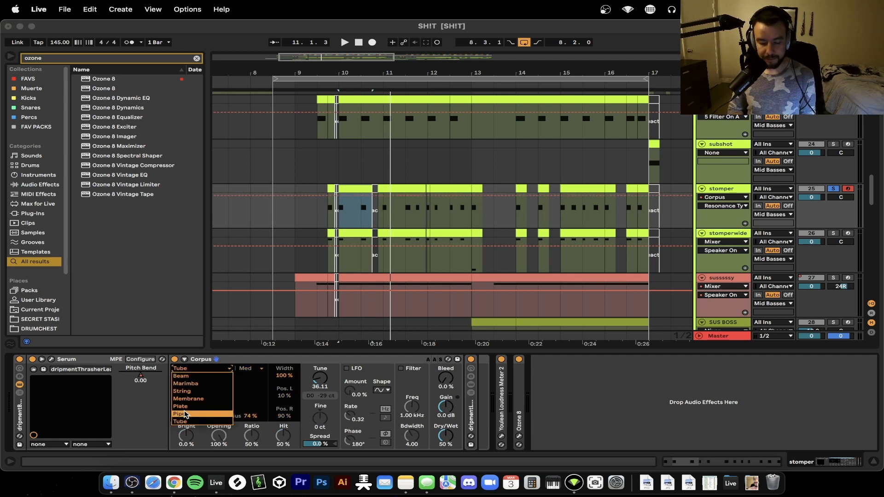
click(203, 414)
Show the Corpus Decay automation on the stomper track again and hide the device view to enlarge the arrangement
right_click(208, 420)
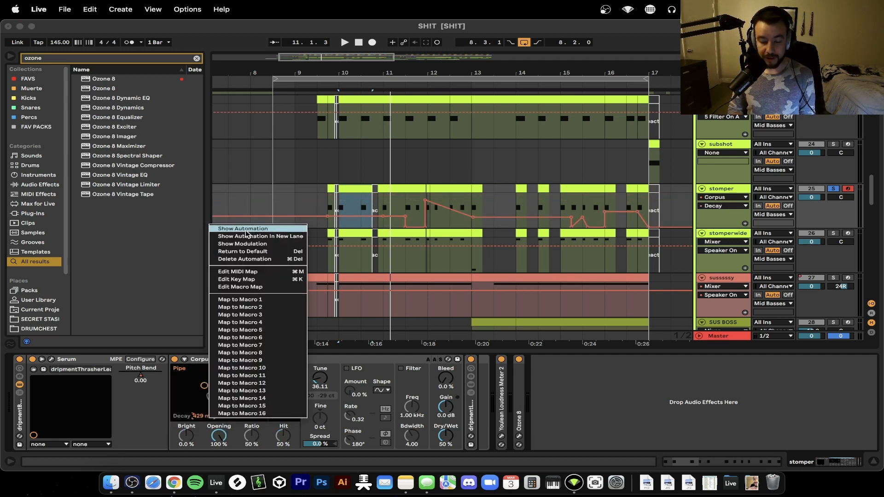
click(292, 230)
scroll(307, 227, down, 3)
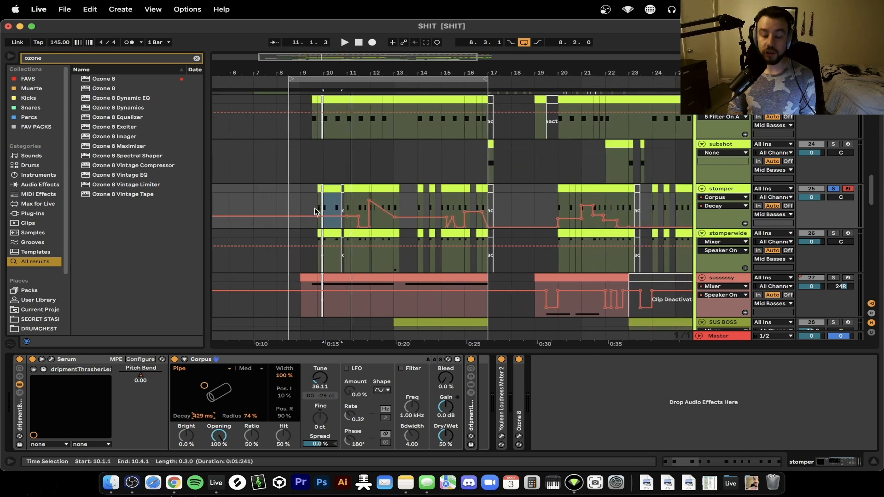
scroll(316, 212, down, 2)
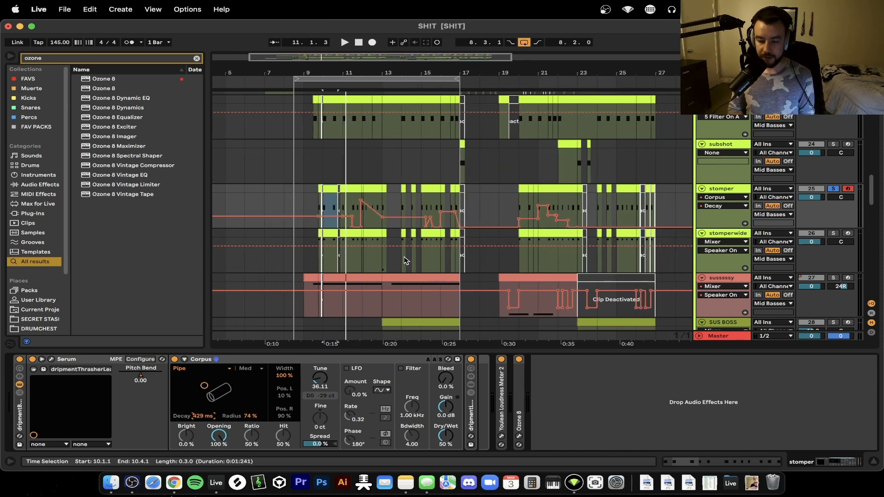
click(351, 351)
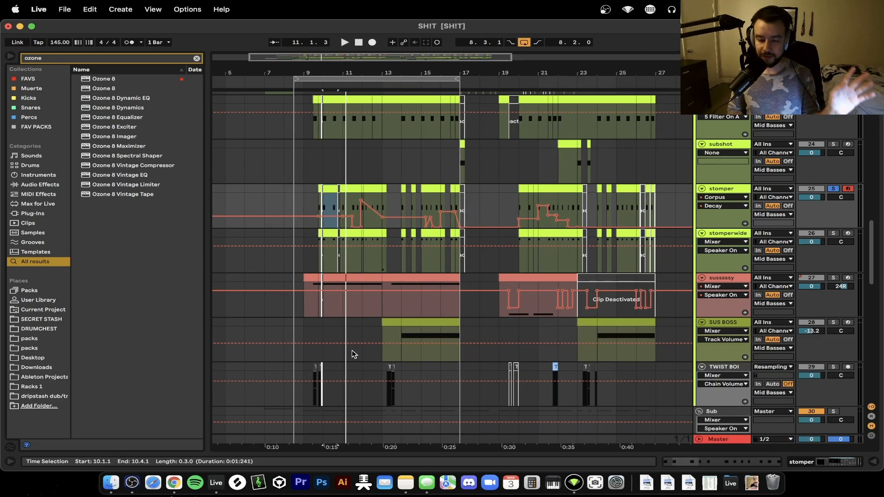